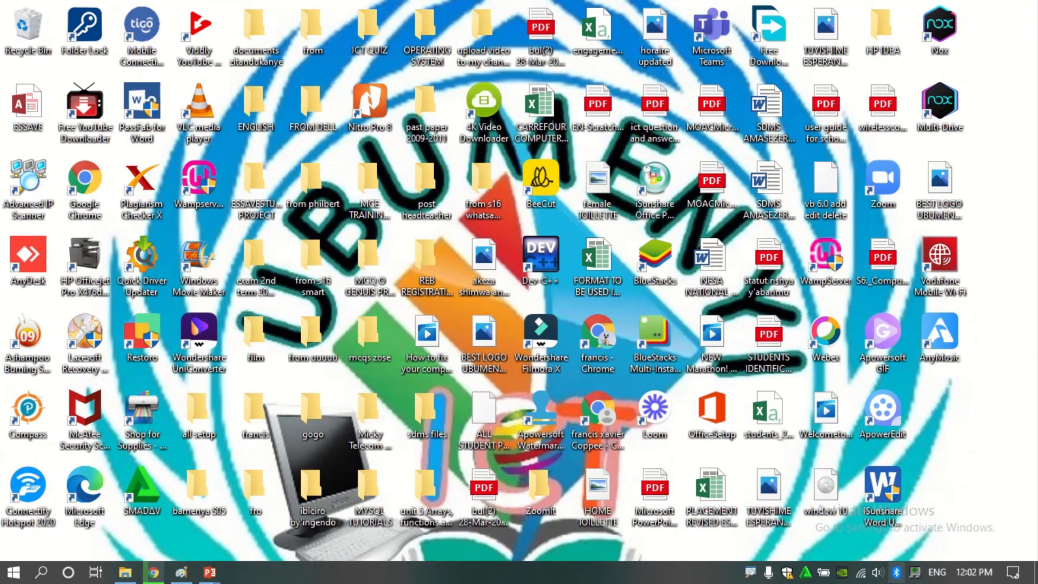
Log in to SDMS in Chrome with the saved credentials, signing off the account's other locations
click(153, 573)
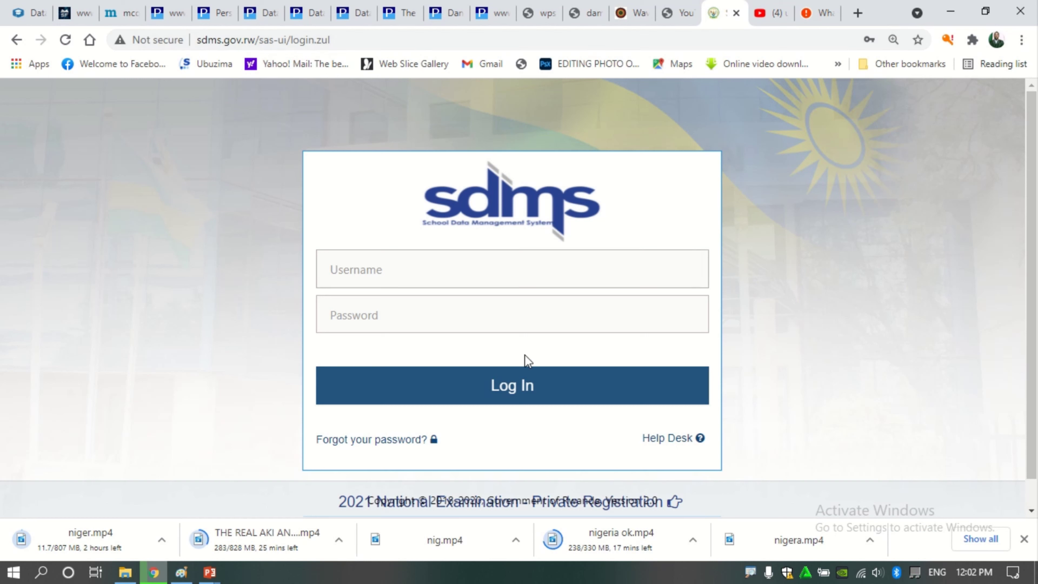
click(411, 271)
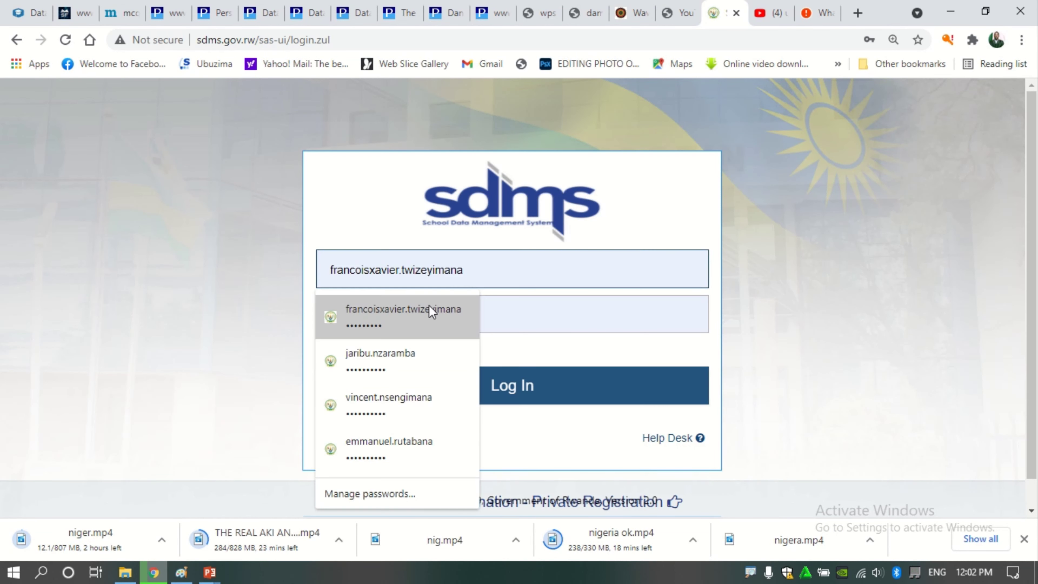
click(420, 317)
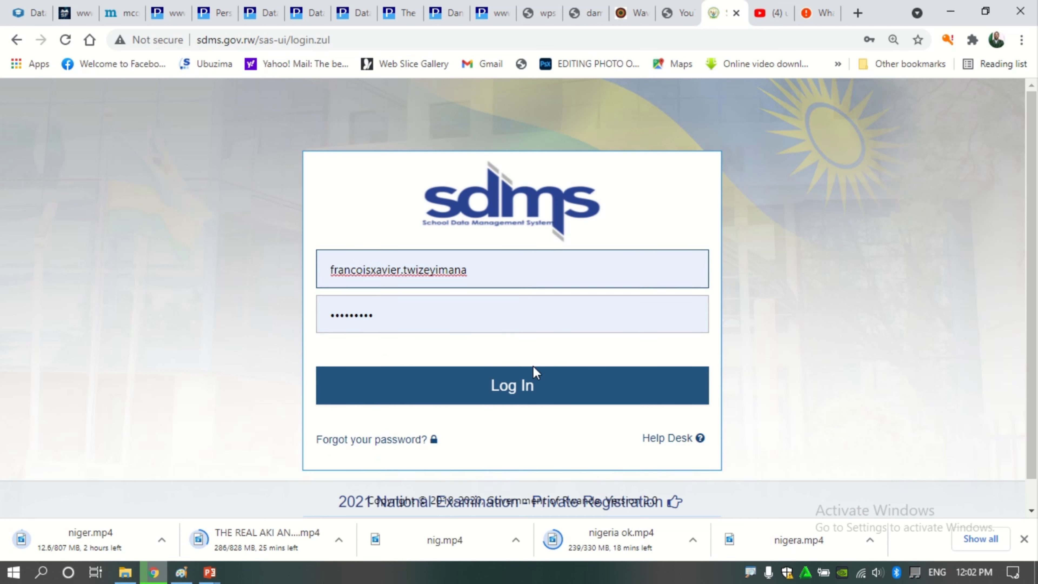
click(513, 388)
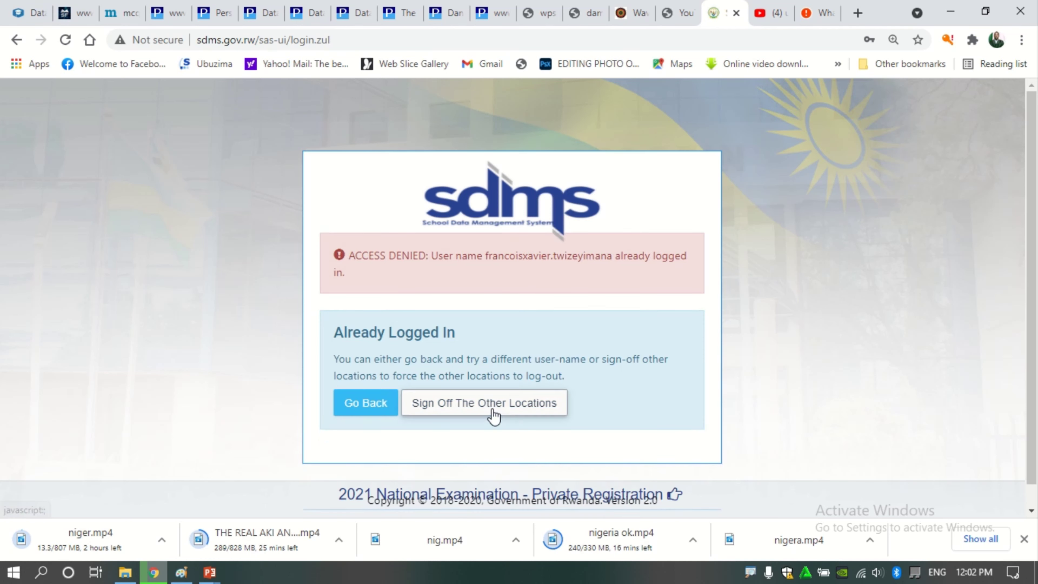
click(493, 413)
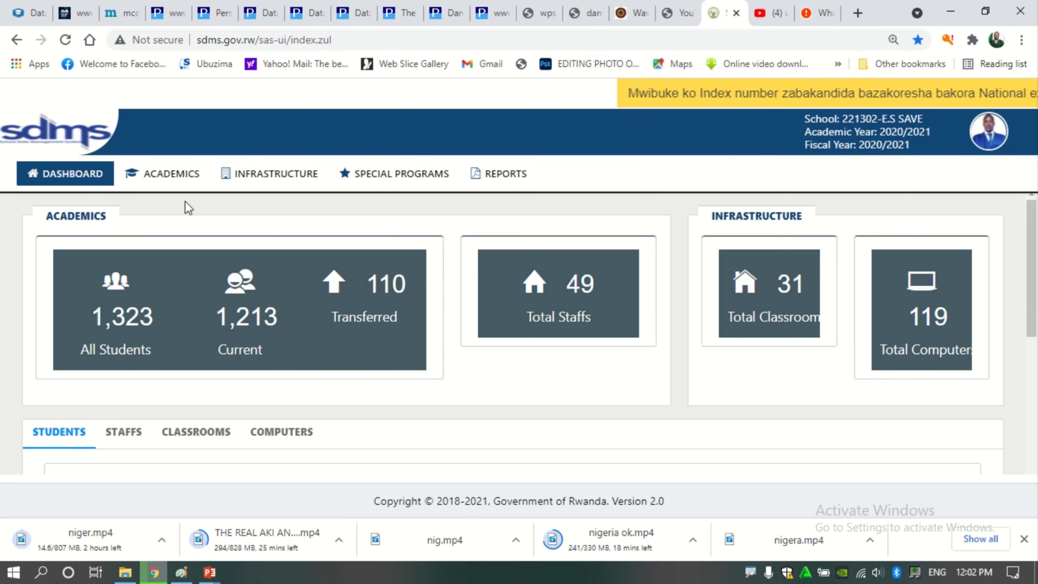
Go to Academics > School Settings > Classes and open the class list for Senior 1 group S1D
click(175, 179)
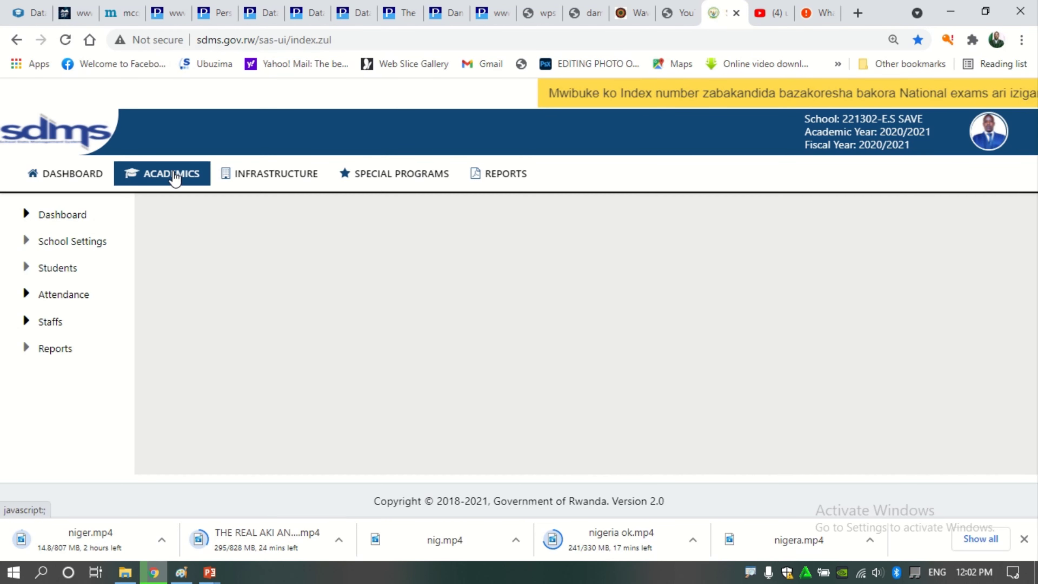
click(71, 244)
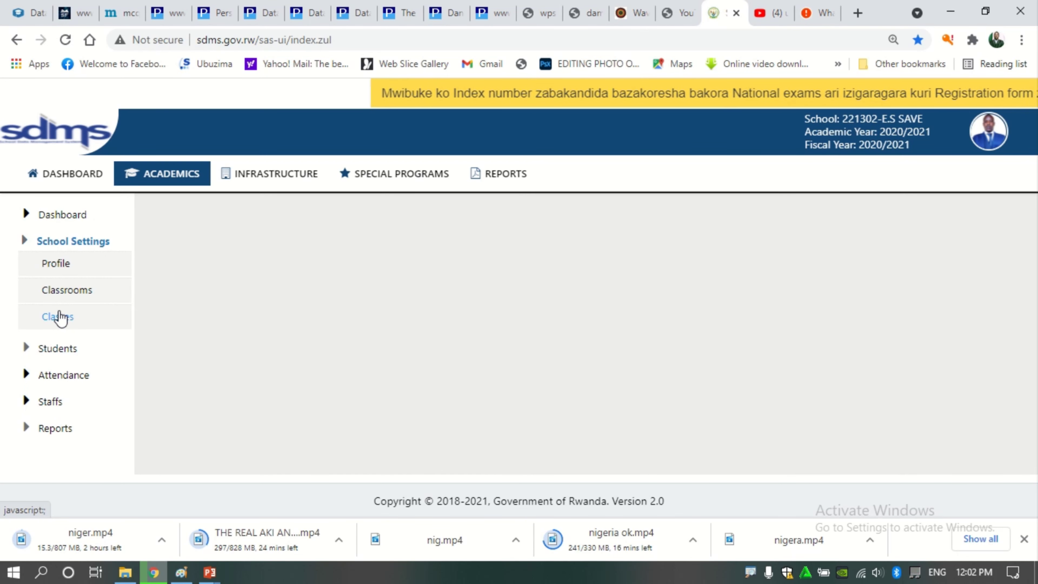
click(59, 317)
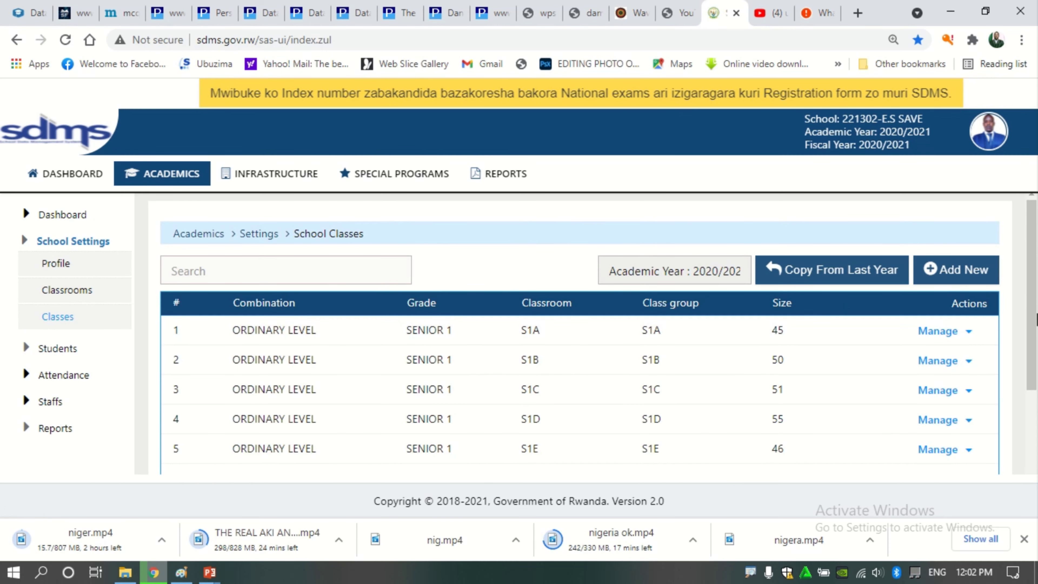
drag(1033, 291, 1036, 363)
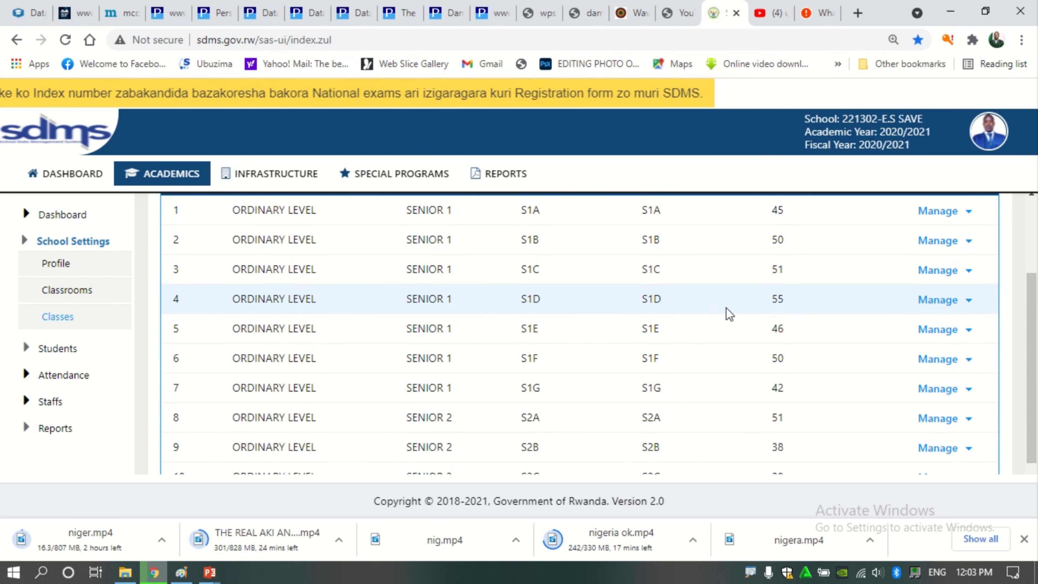
click(969, 302)
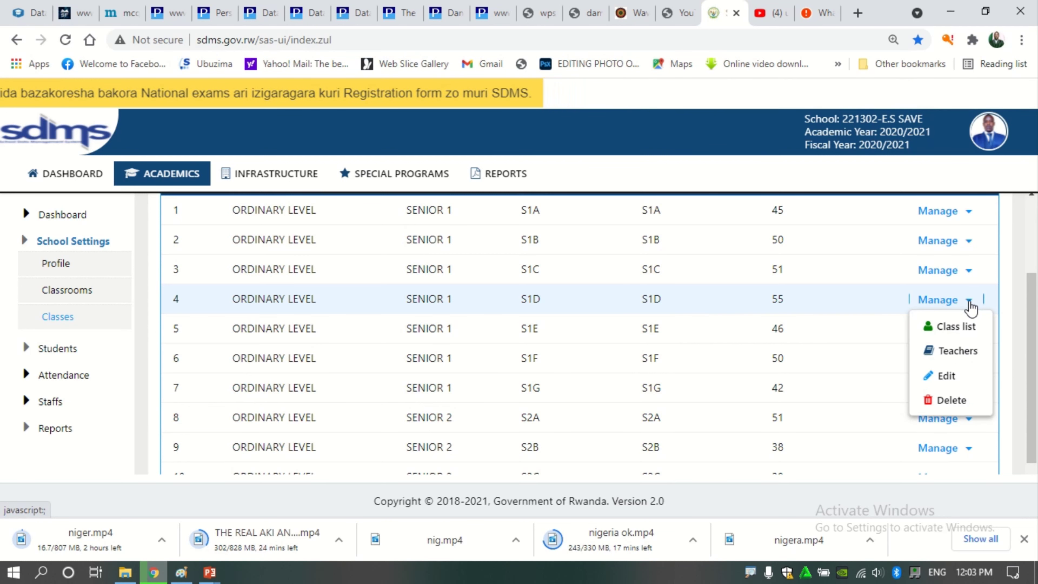
click(958, 328)
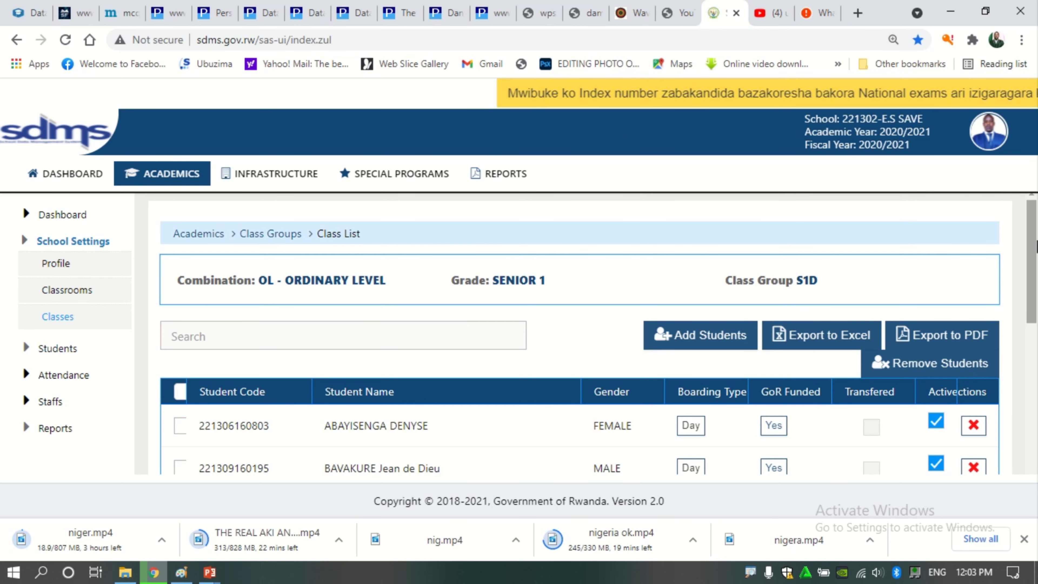
Untick Active on the first S1D student and confirm the deactivation
drag(1035, 248, 1035, 311)
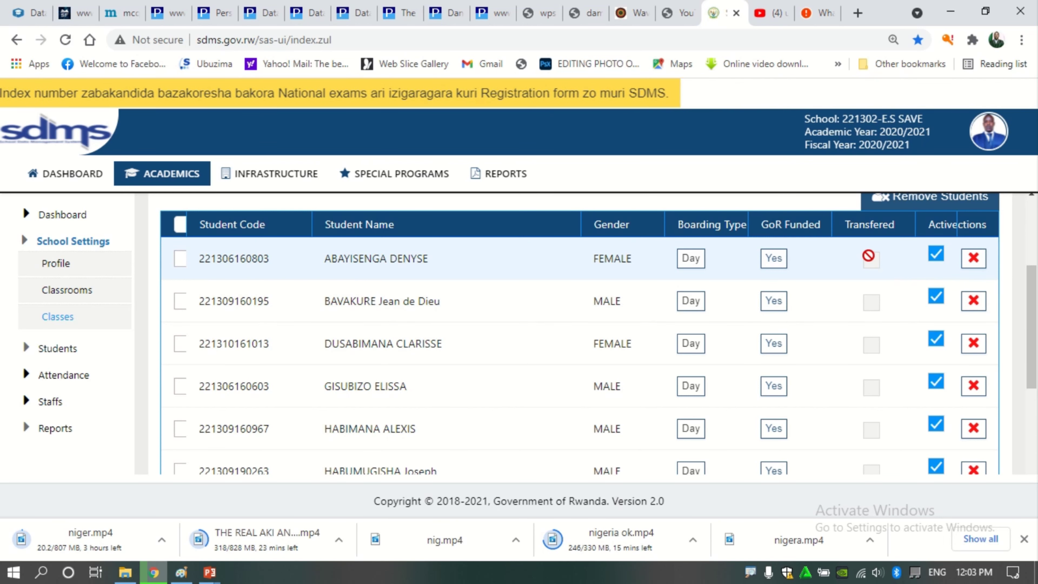
click(935, 257)
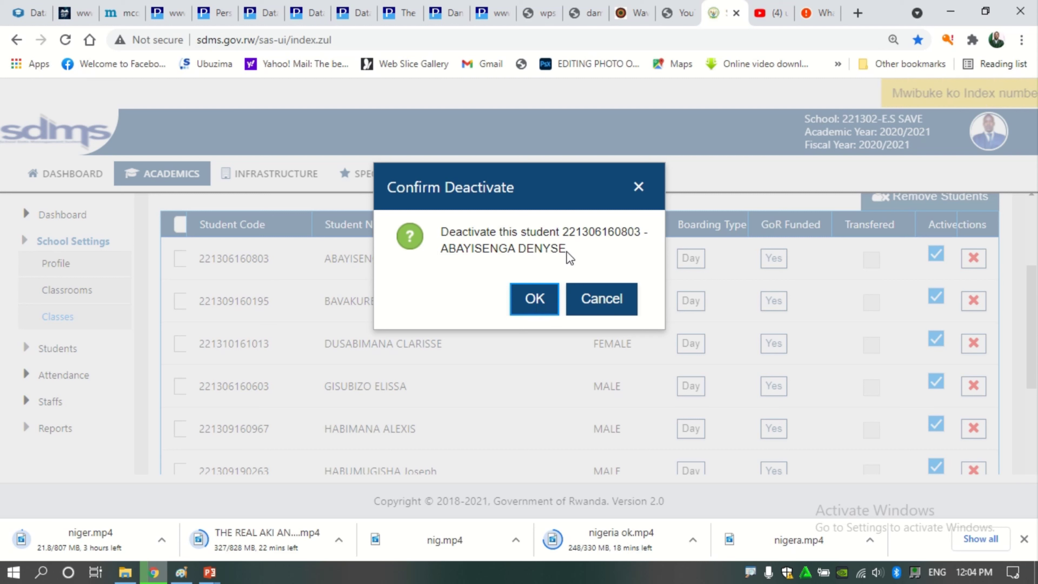
drag(567, 250, 443, 250)
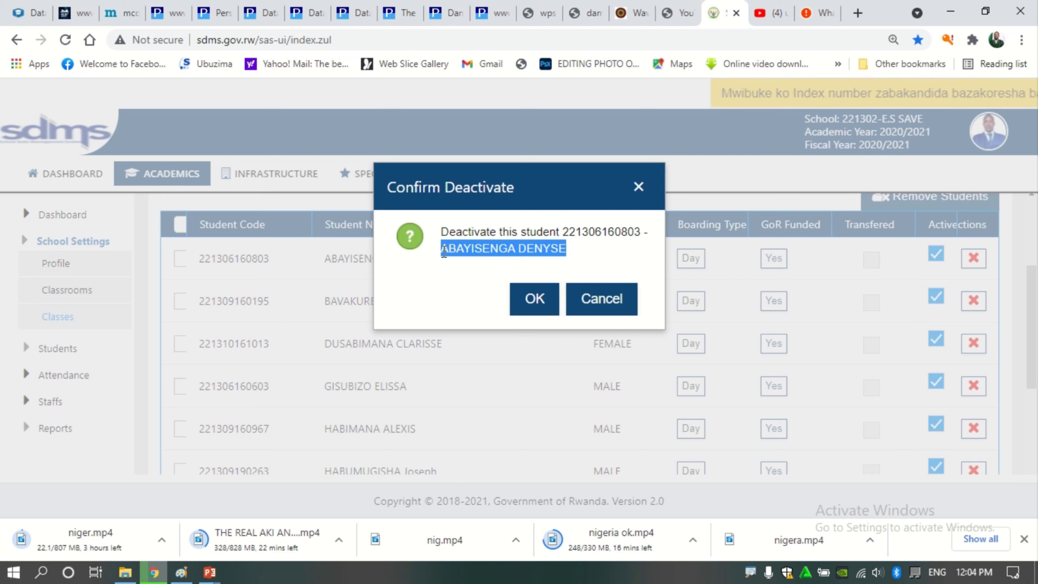
click(527, 303)
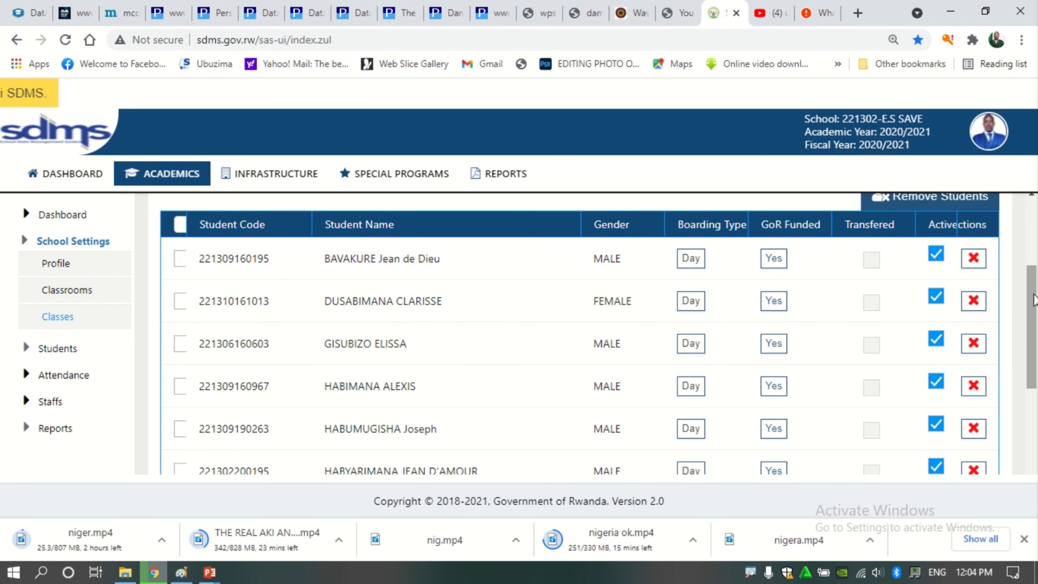
Return to the School Classes table through the Class Groups breadcrumb
drag(1032, 316, 1021, 220)
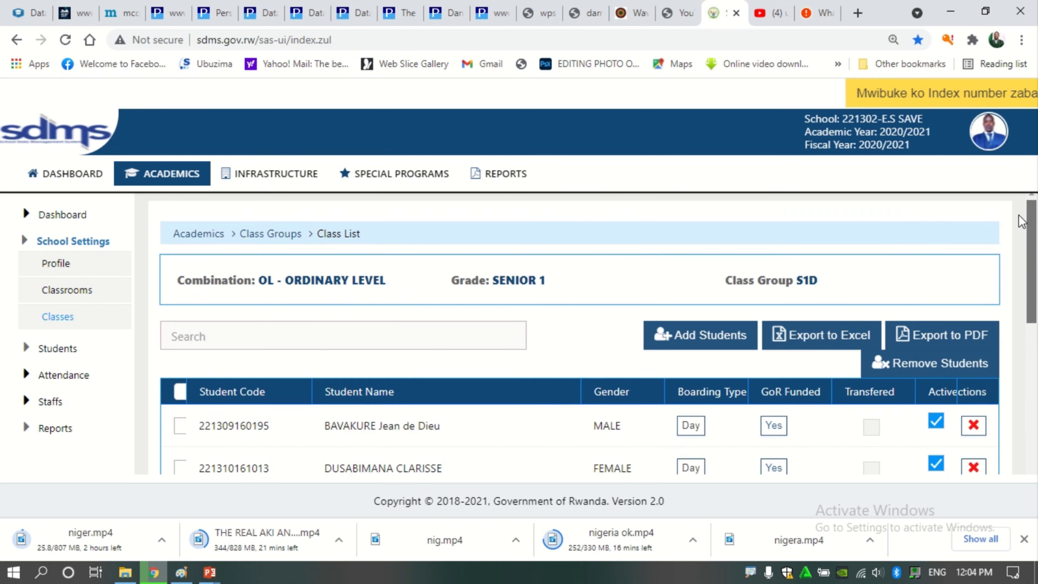
click(271, 241)
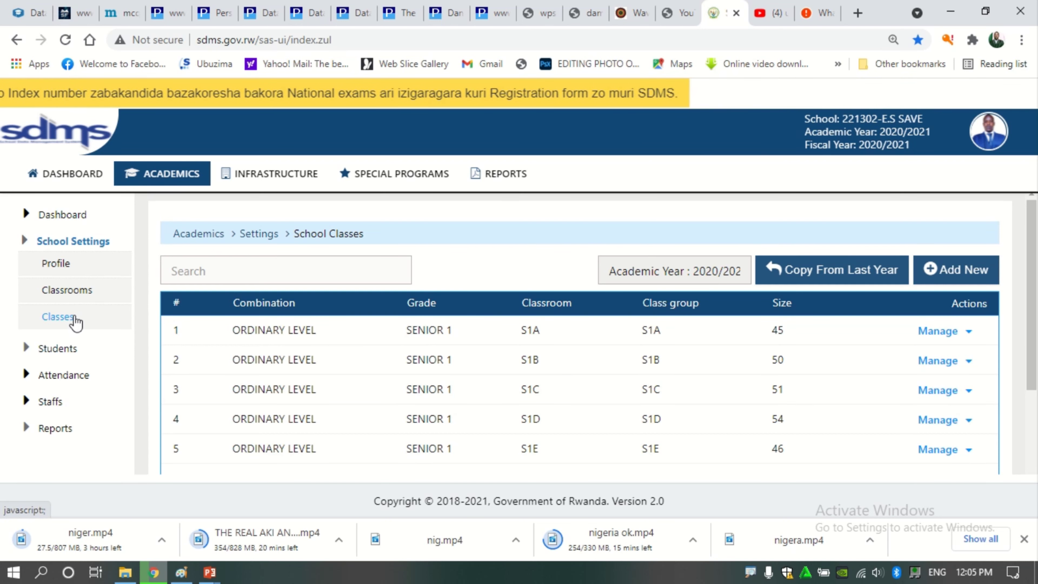
Open Students > Inactive Students and circle the deactivated S1D student's top row
click(25, 348)
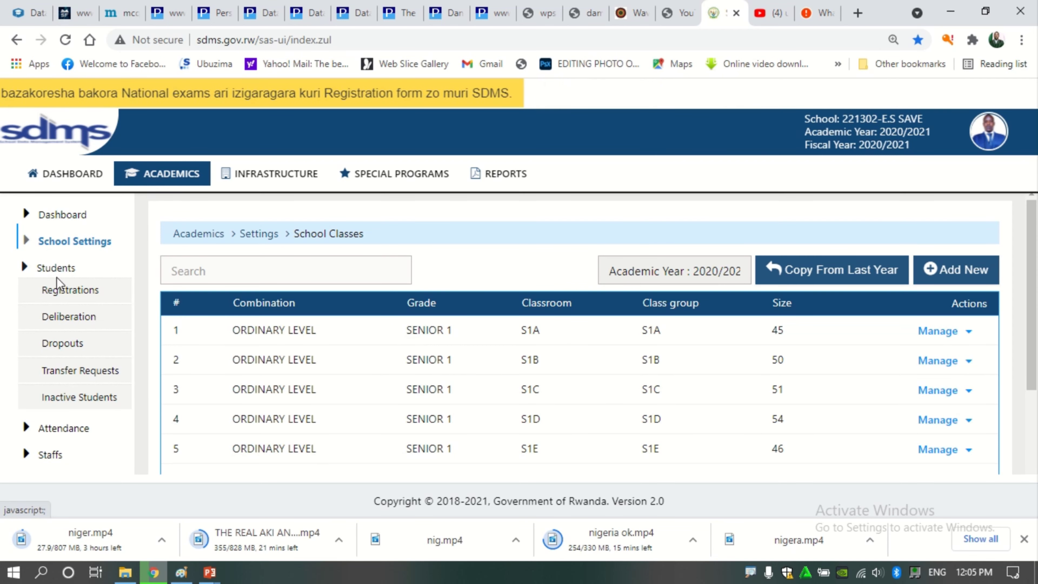
click(68, 399)
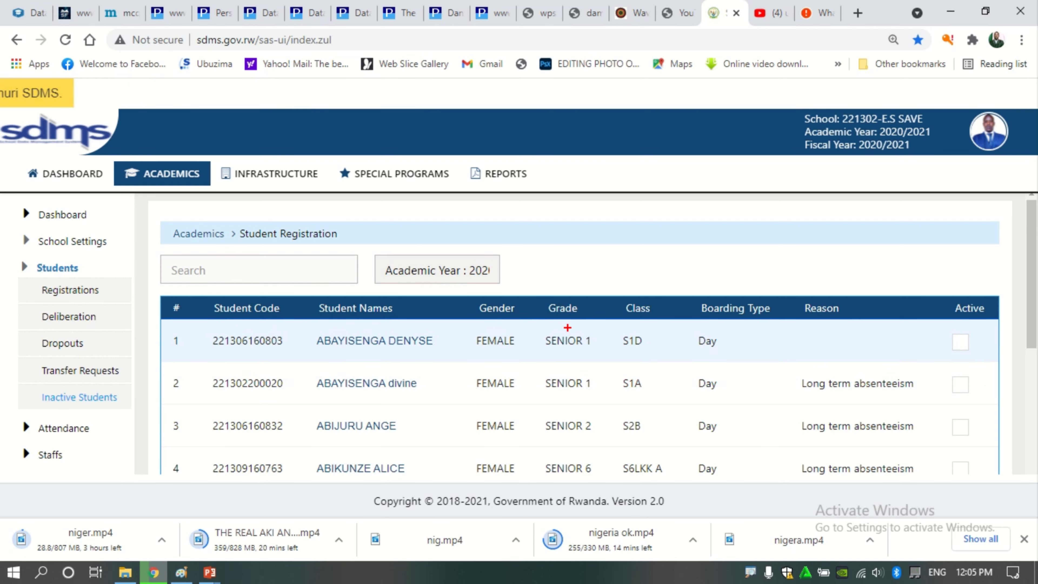
mouse_move(214, 327)
mouse_down()
mouse_move(161, 333)
mouse_move(319, 358)
mouse_move(952, 357)
mouse_move(989, 325)
mouse_move(329, 317)
mouse_up()
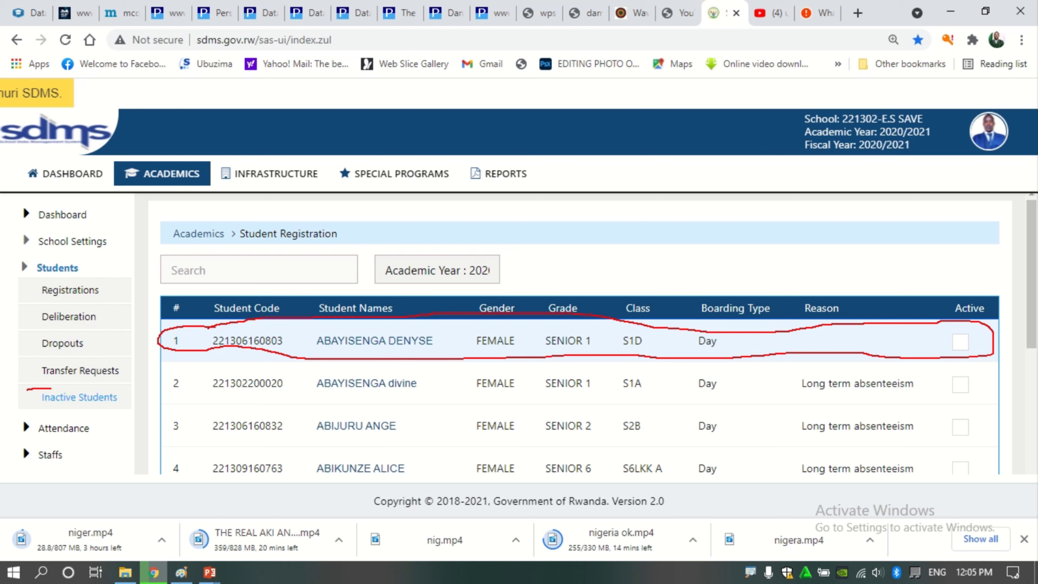
mouse_move(48, 406)
mouse_down()
mouse_move(105, 410)
mouse_move(132, 386)
mouse_move(56, 384)
mouse_up()
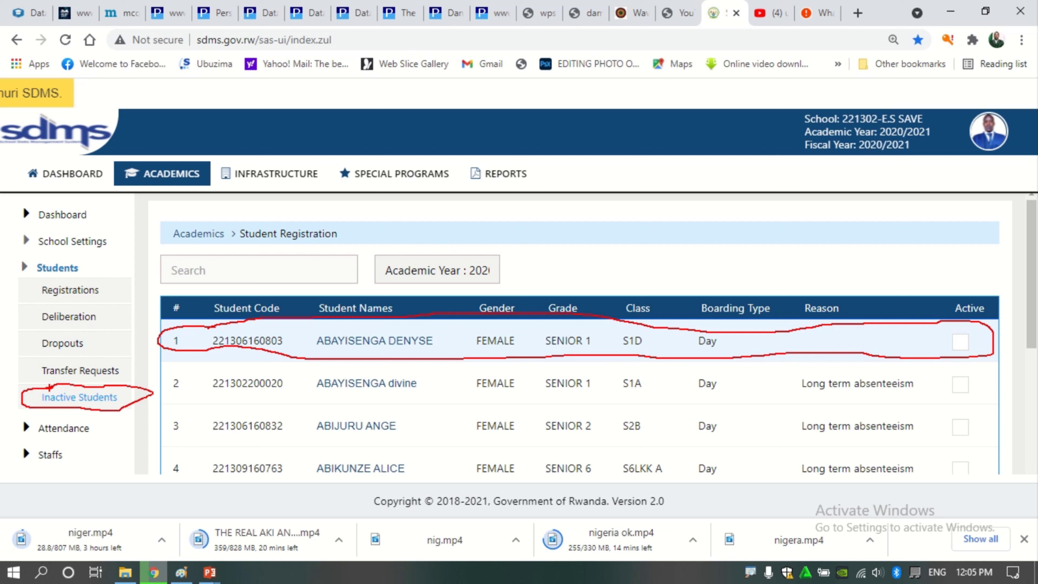
key(Escape)
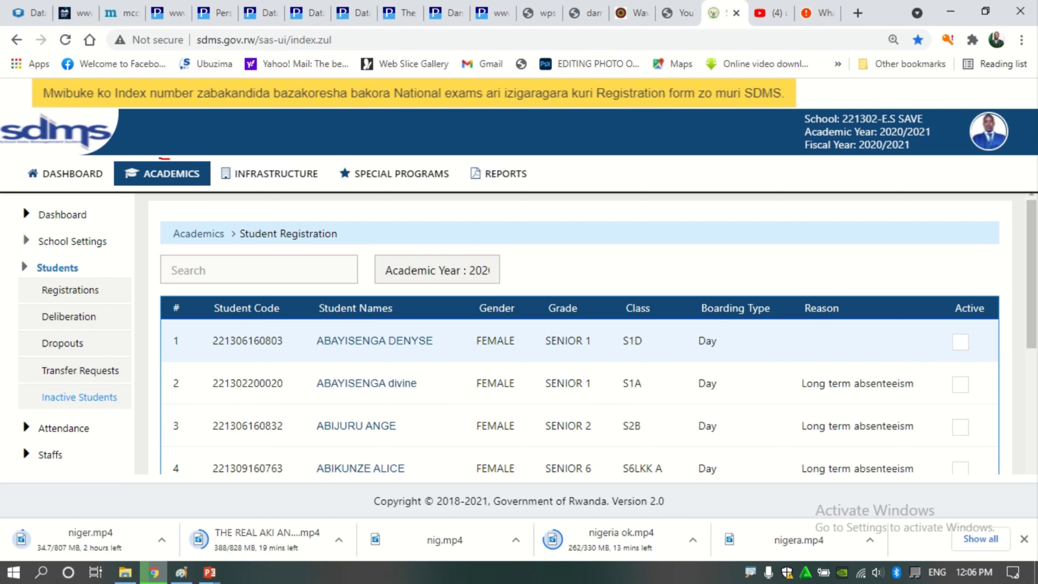
drag(159, 159, 115, 162)
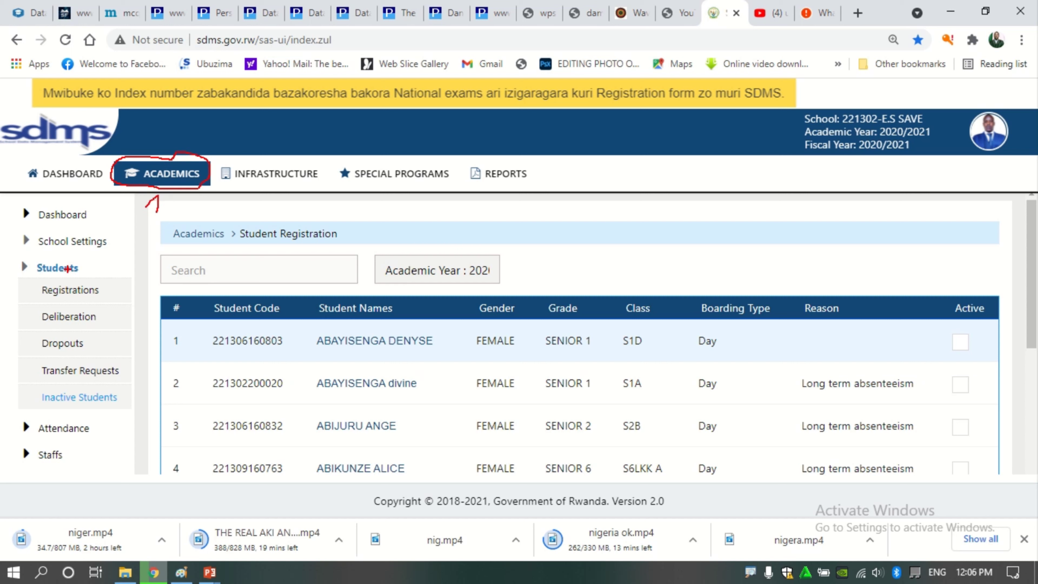
drag(81, 265, 64, 258)
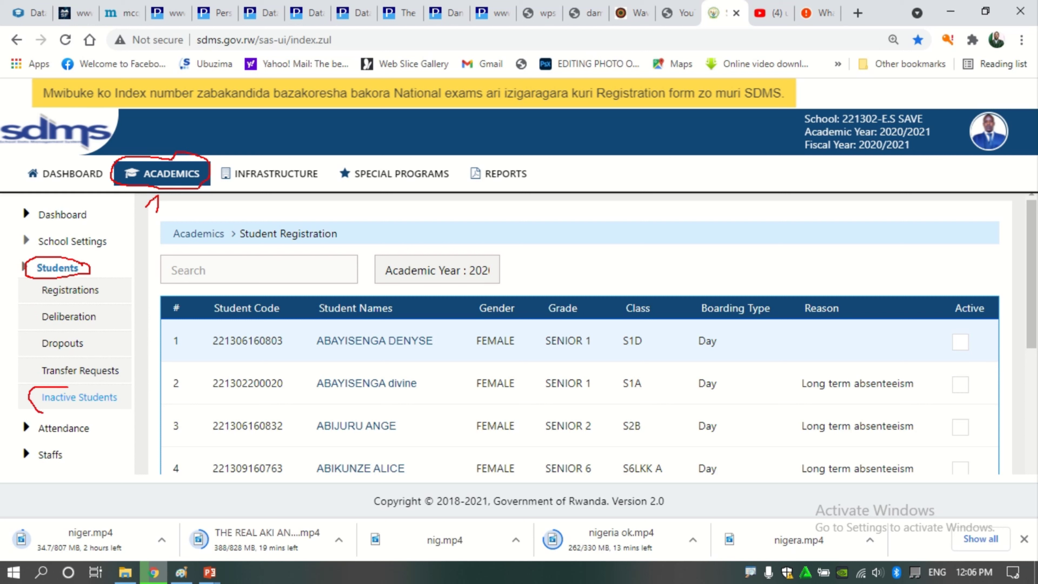
drag(43, 412, 111, 409)
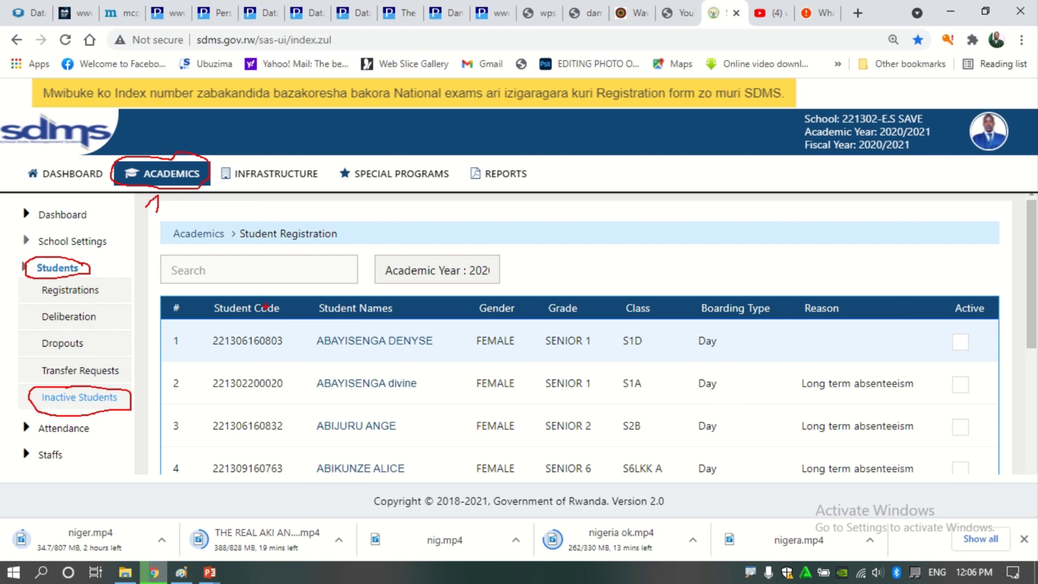
mouse_move(264, 328)
mouse_down()
mouse_move(200, 327)
mouse_move(294, 355)
mouse_move(427, 360)
mouse_move(813, 350)
mouse_move(971, 364)
mouse_move(1012, 335)
mouse_move(968, 326)
mouse_move(841, 338)
mouse_move(626, 324)
mouse_move(282, 326)
mouse_up()
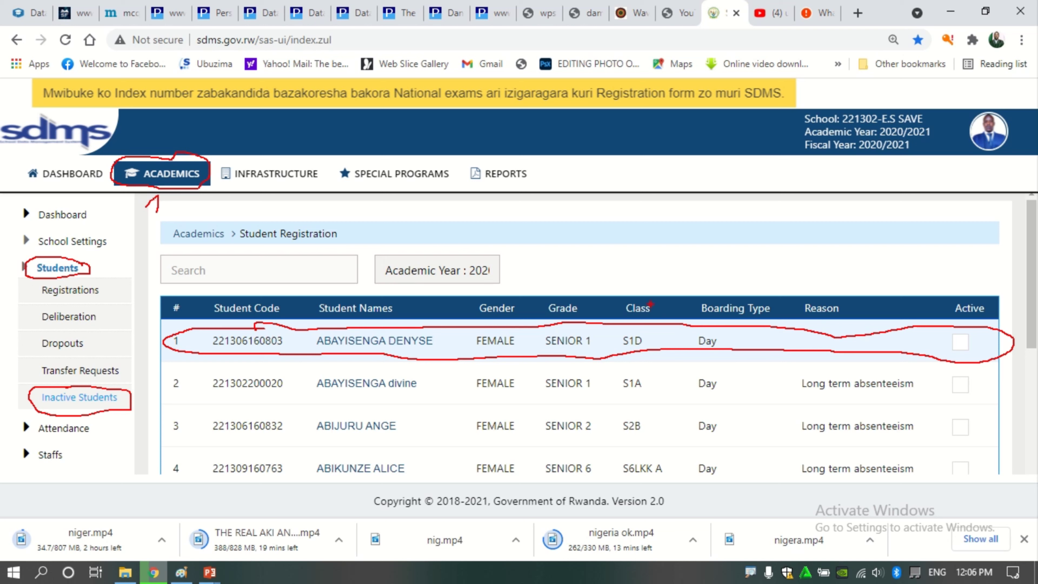
key(Escape)
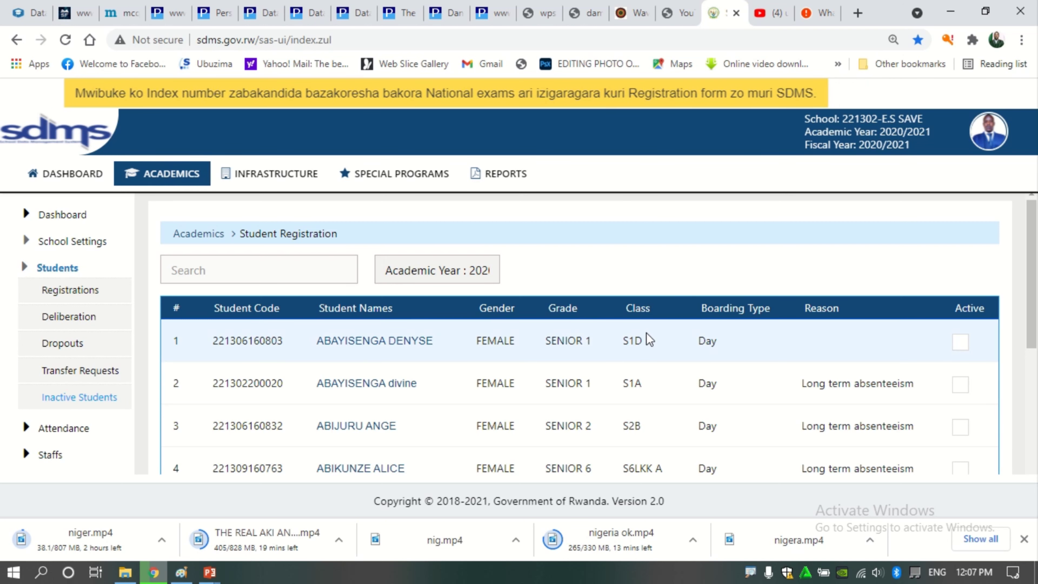
Tick Active on the S1D student's row in Inactive Students and confirm the reactivation
click(959, 343)
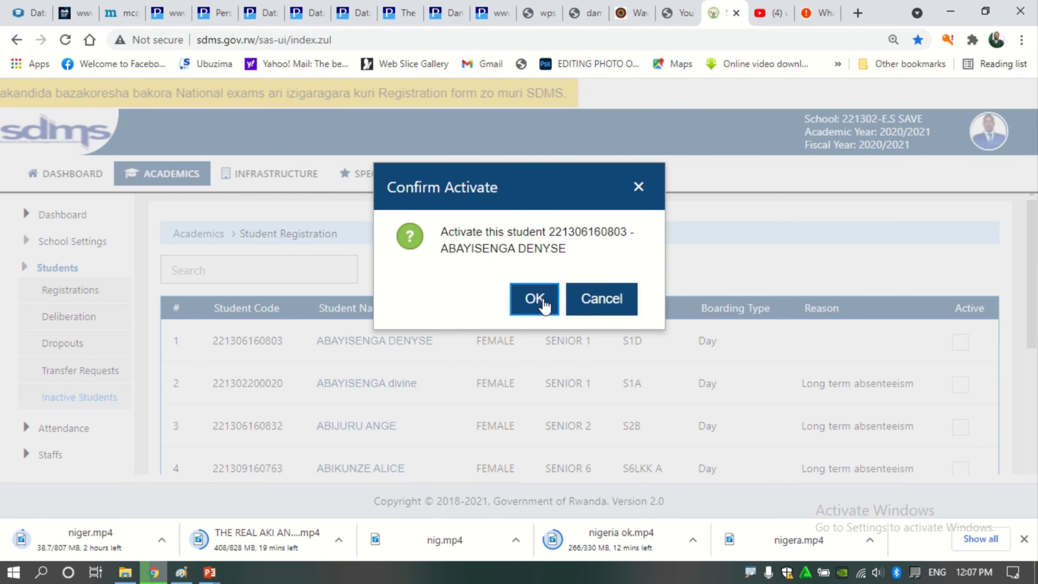
click(545, 304)
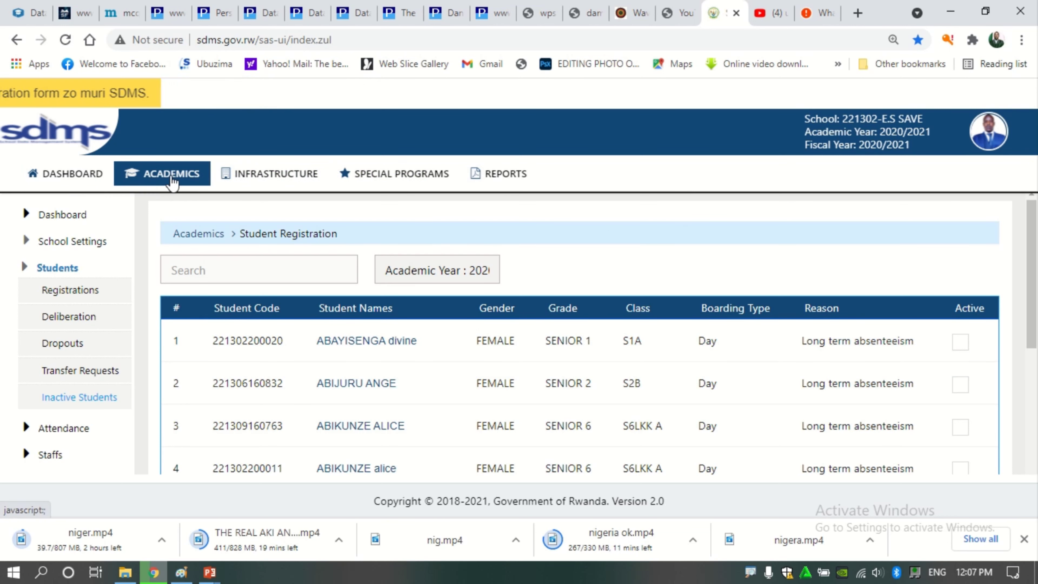
Reopen the S1D class list via School Settings > Classes, scroll through it, then return to Academics
click(179, 177)
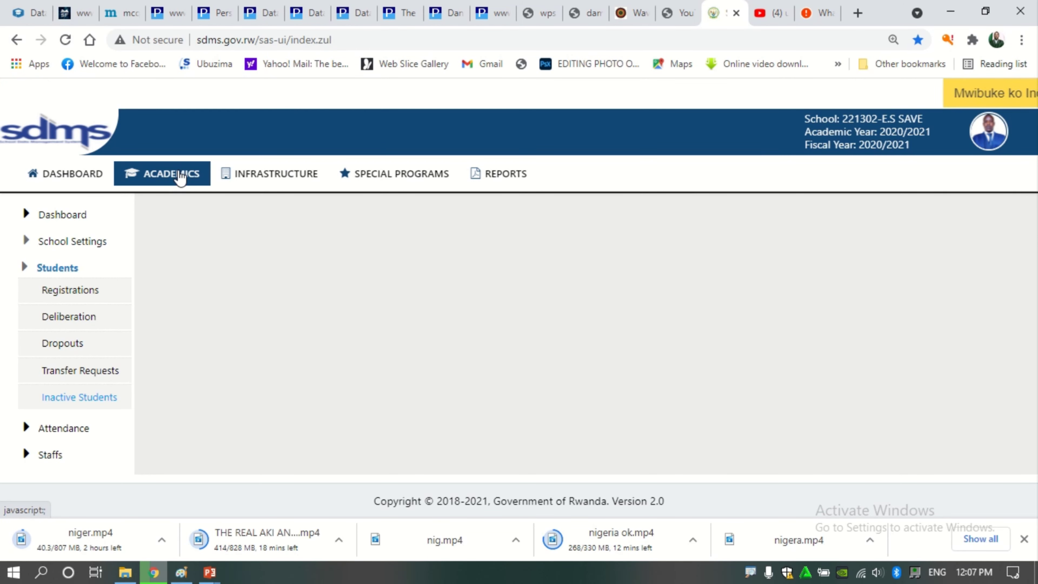
click(56, 243)
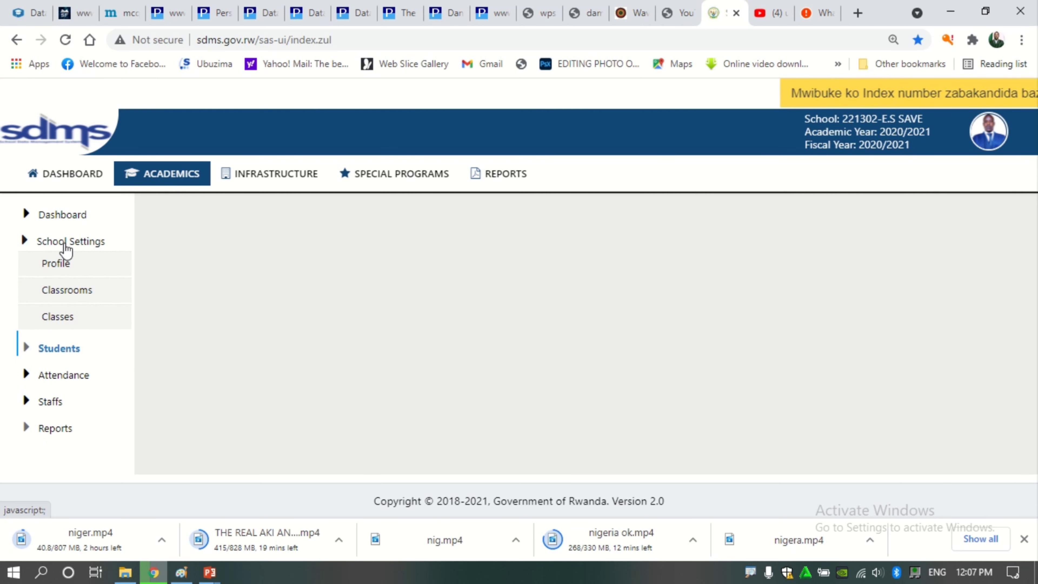
click(65, 320)
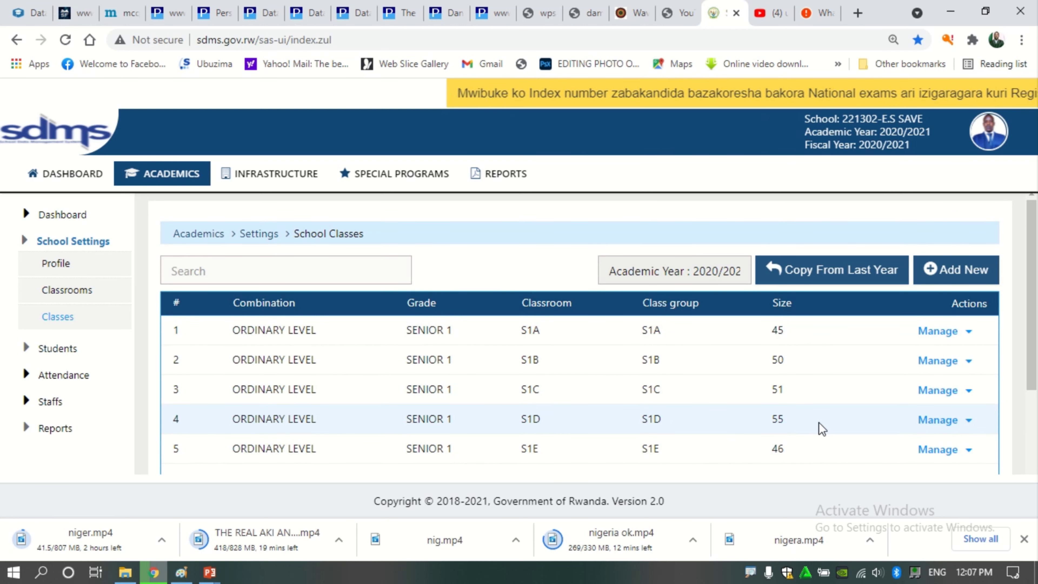
click(969, 422)
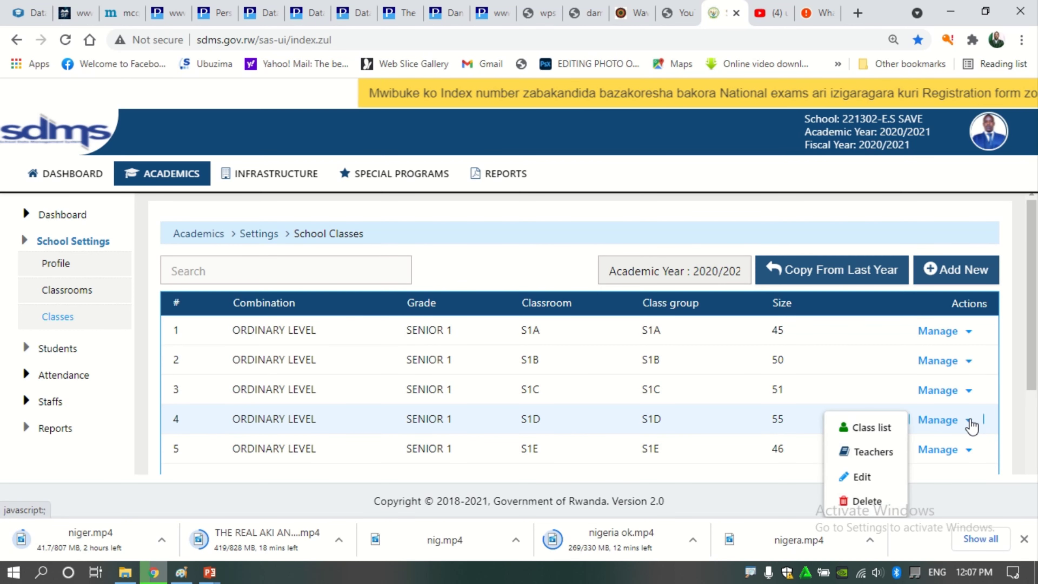
click(874, 429)
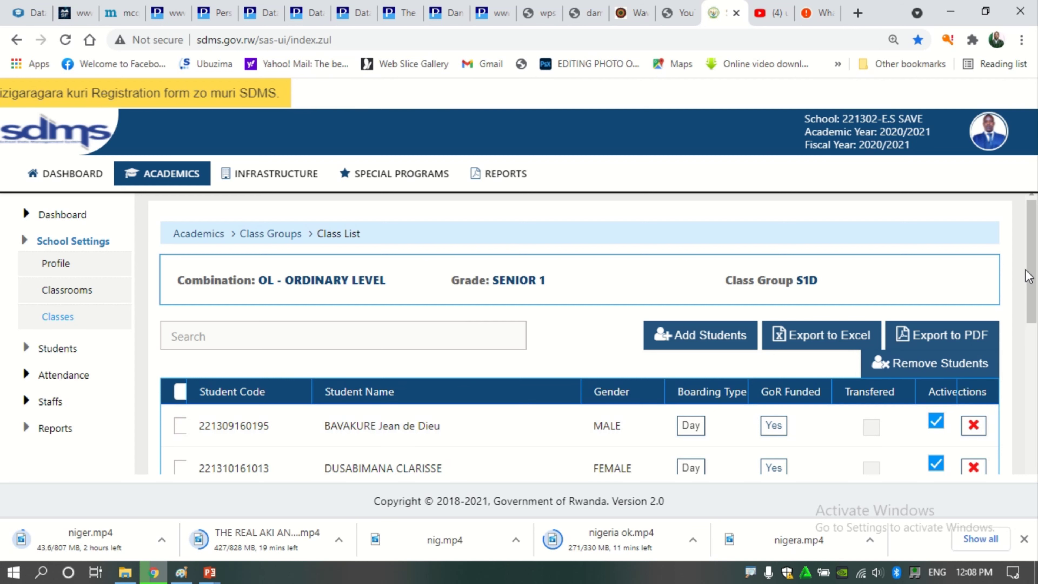
drag(1034, 273, 1031, 322)
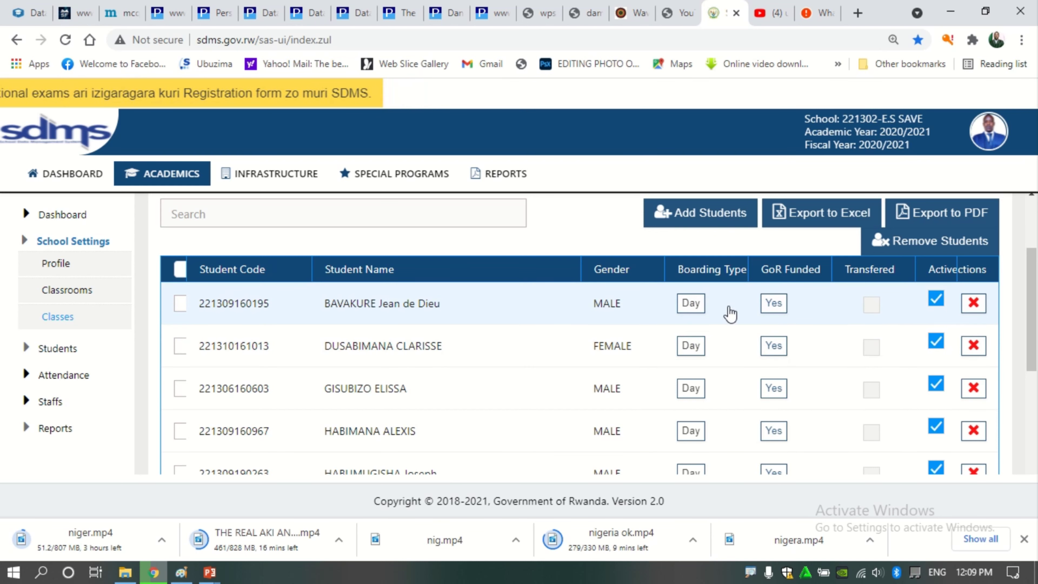
click(178, 185)
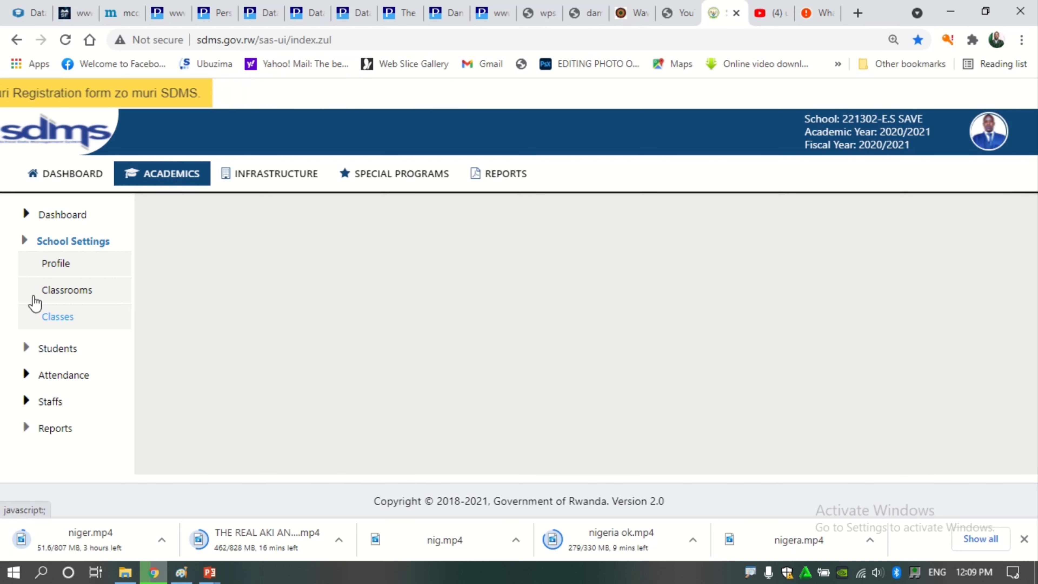
Search Student Registrations by part of the student's name, then by the student's full name
click(25, 348)
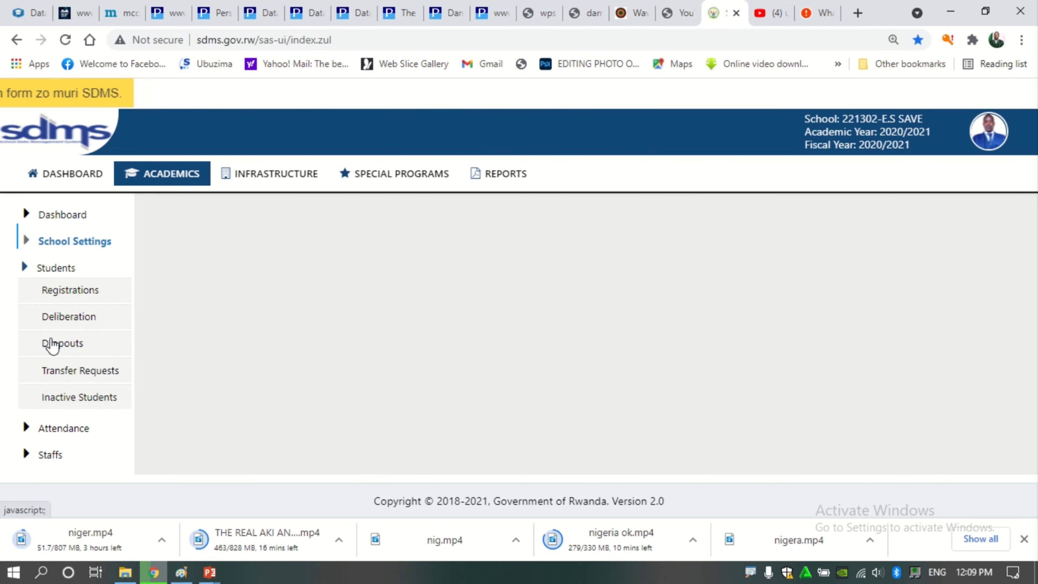
click(65, 294)
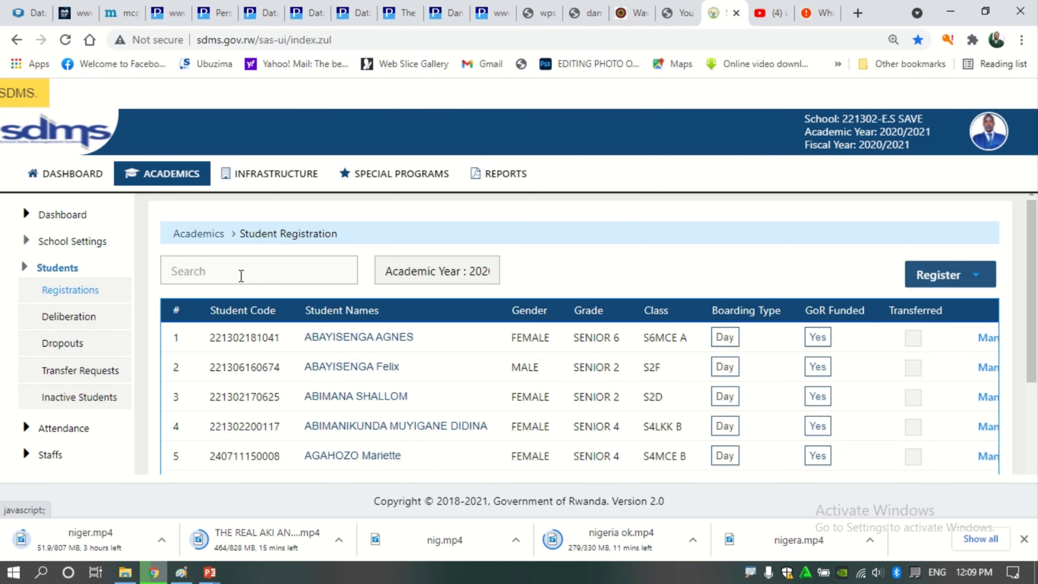
click(270, 272)
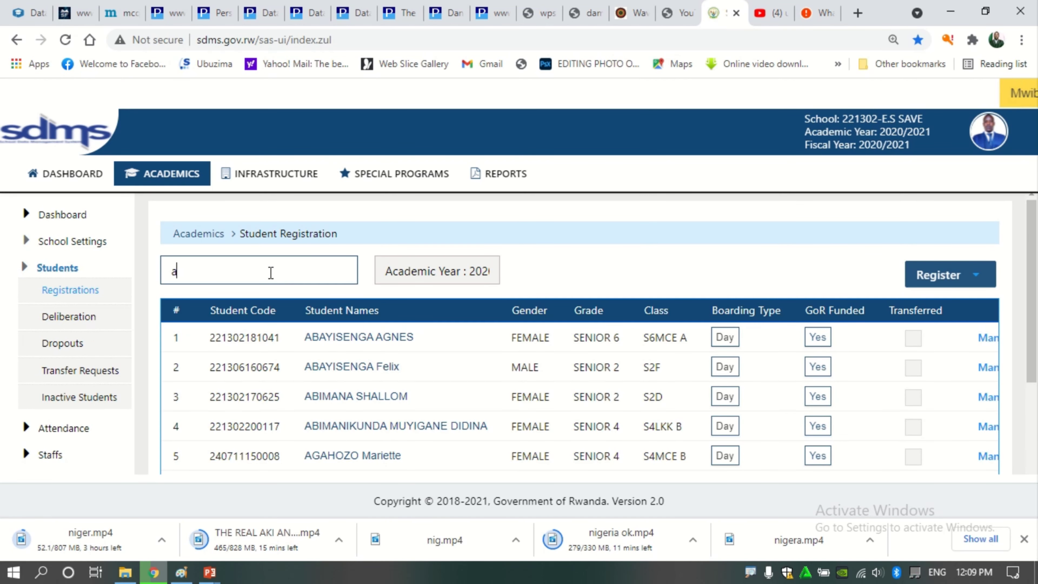
text(abayise)
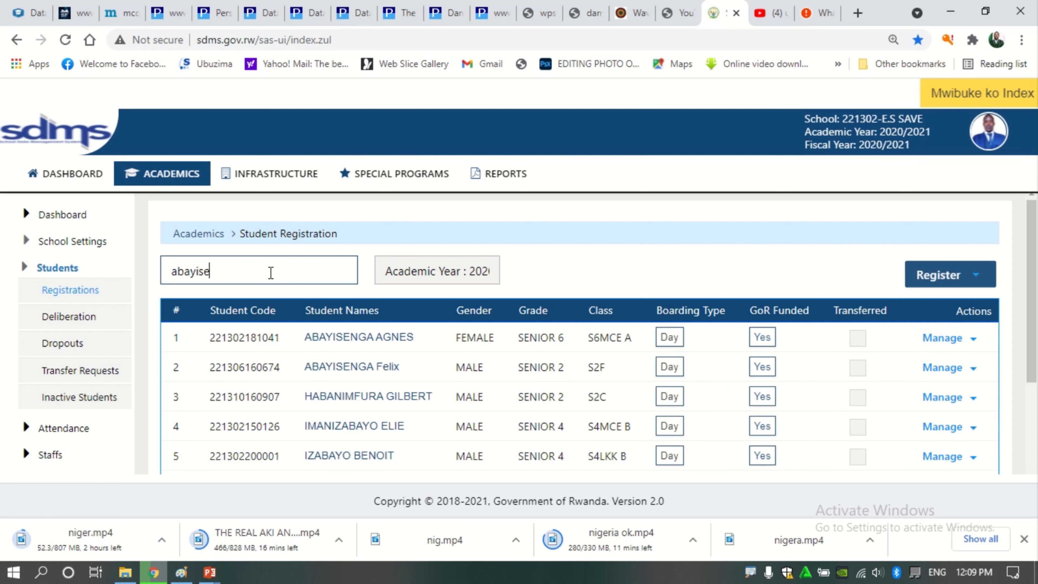
text(nga)
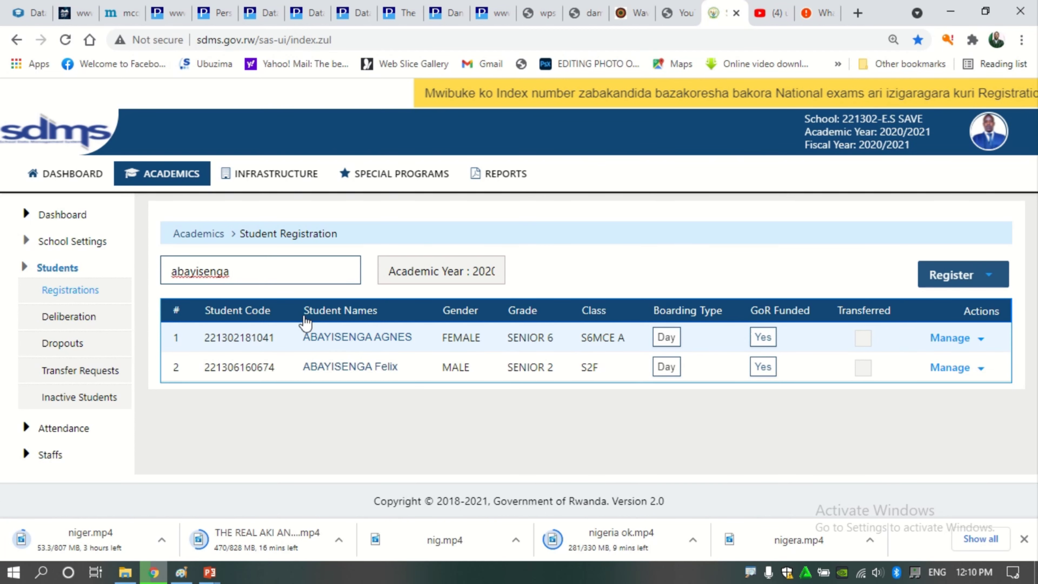
double_click(239, 272)
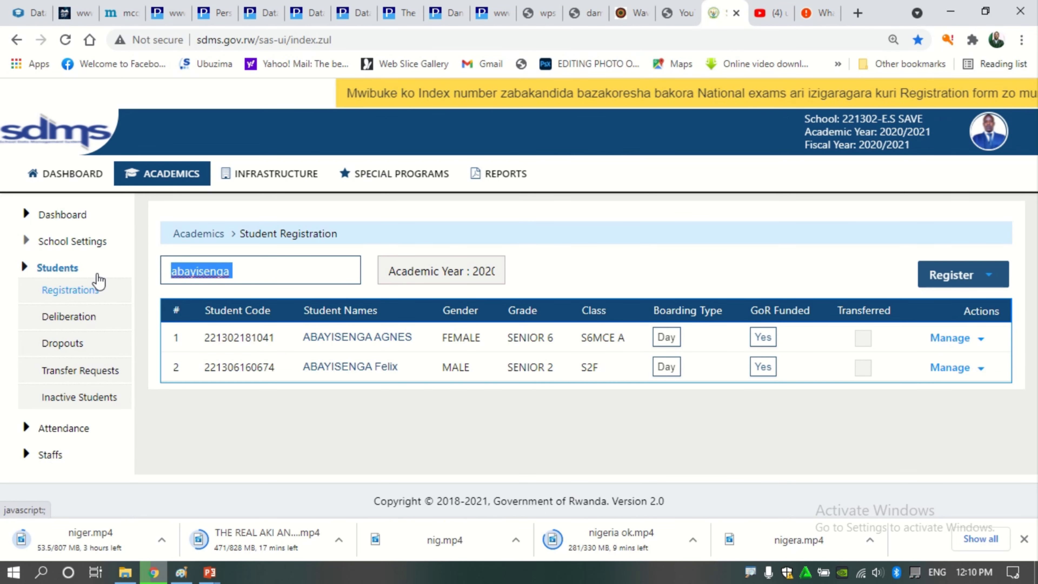
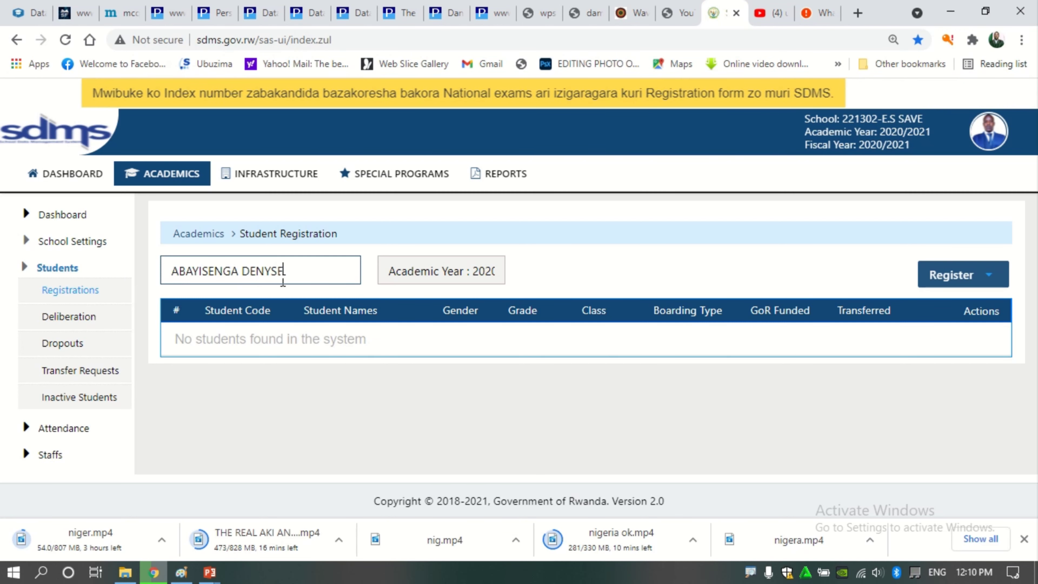
click(86, 244)
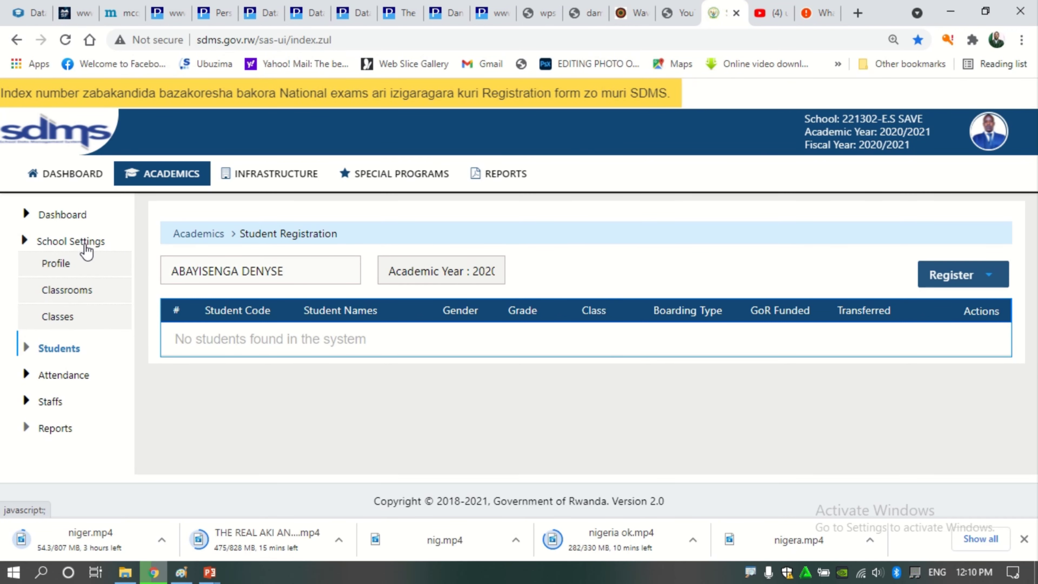
Open the S1D class list and sort it by Student Name, Z–A then back to A–Z
click(61, 317)
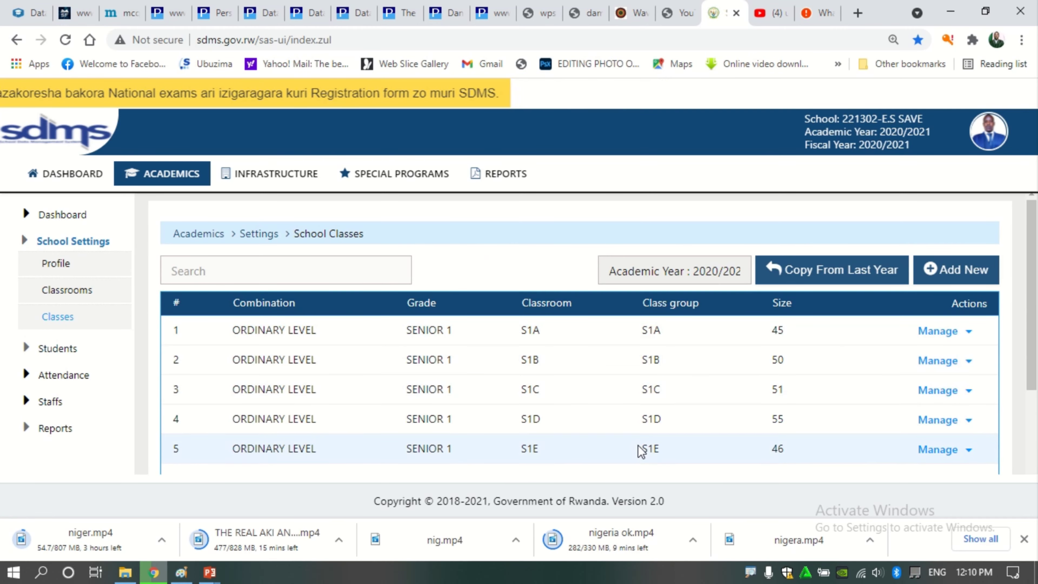
click(956, 426)
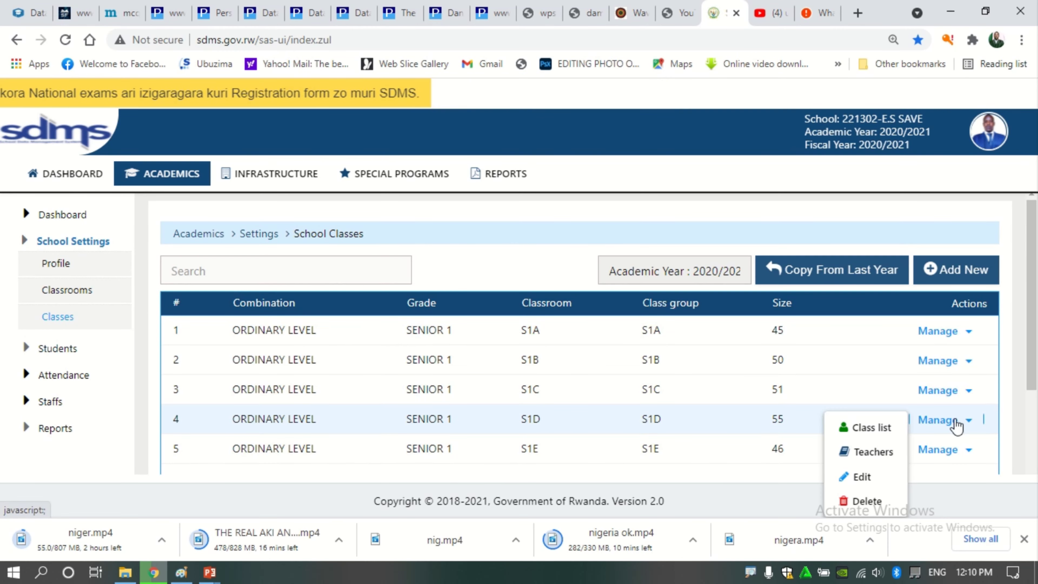
click(871, 428)
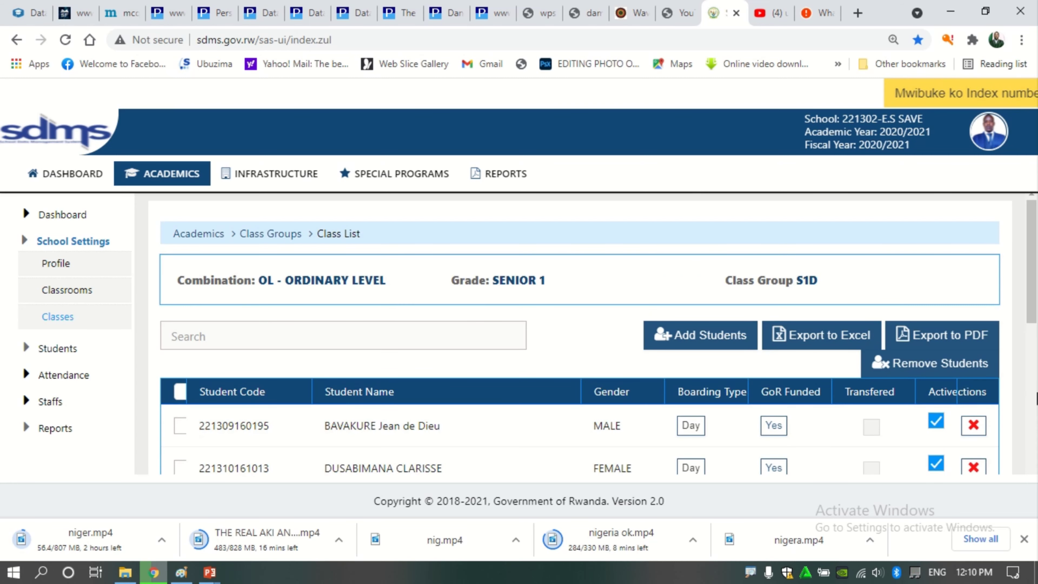
drag(1033, 304, 1036, 364)
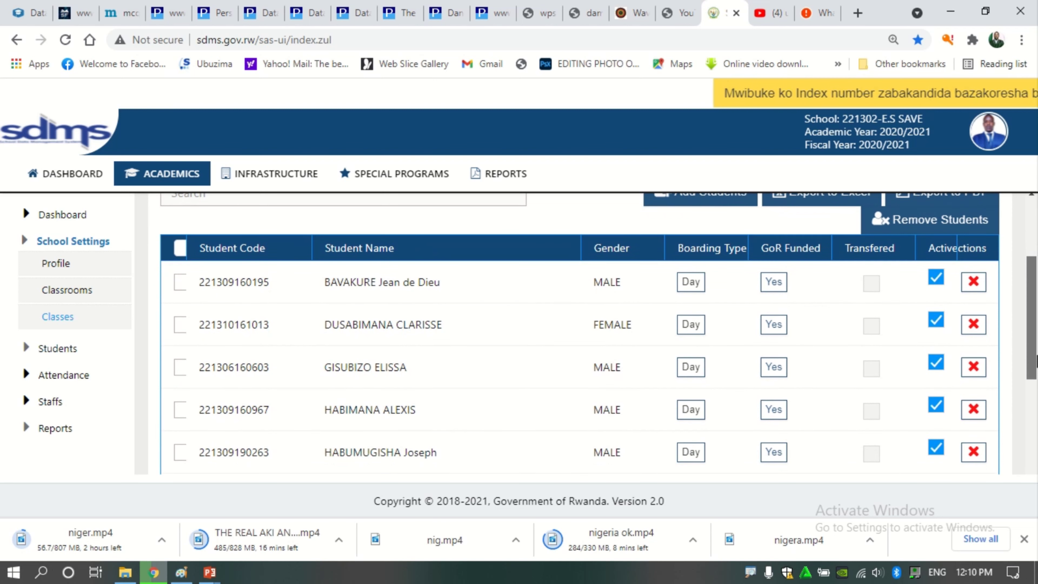
click(348, 248)
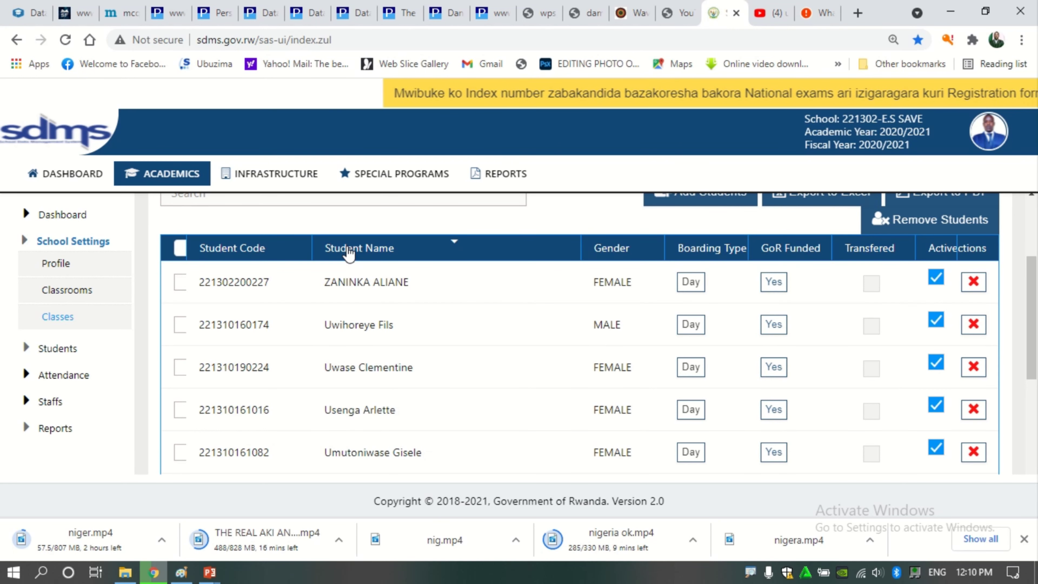
click(348, 248)
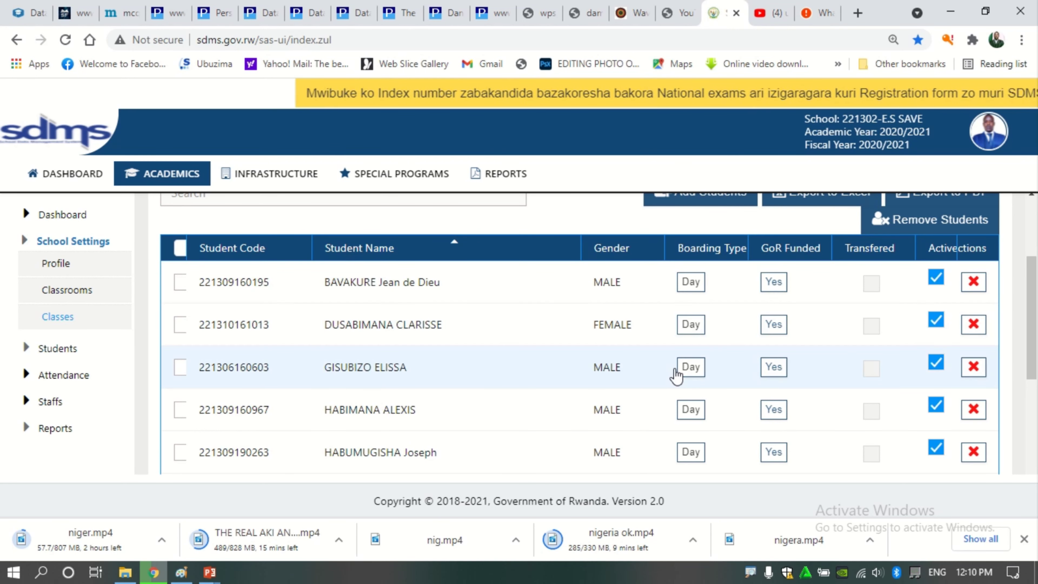
drag(1034, 350, 1033, 303)
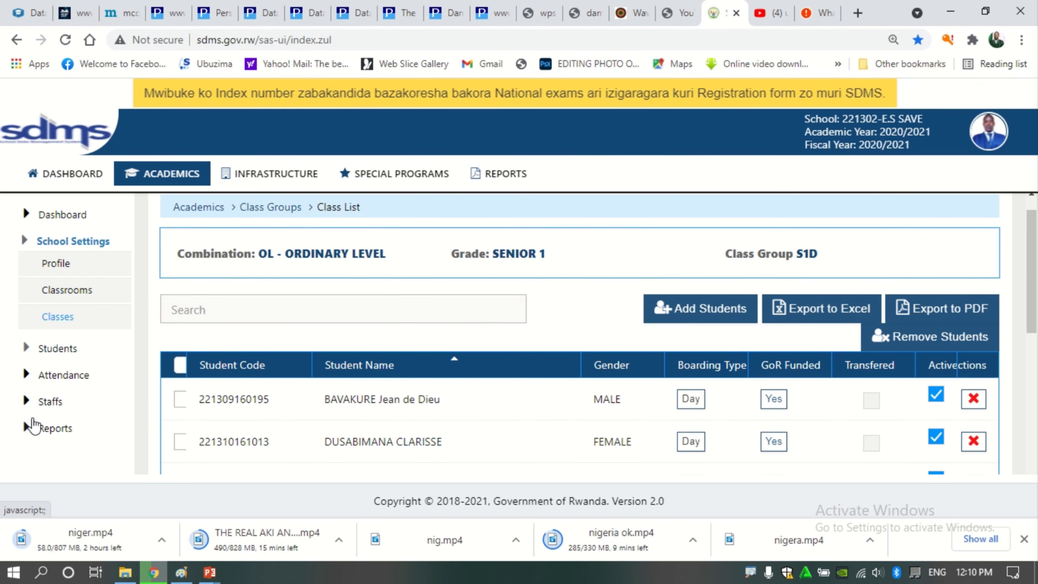
Filter Inactive Students by part of the student's name, then clear the search to show all 135
click(37, 355)
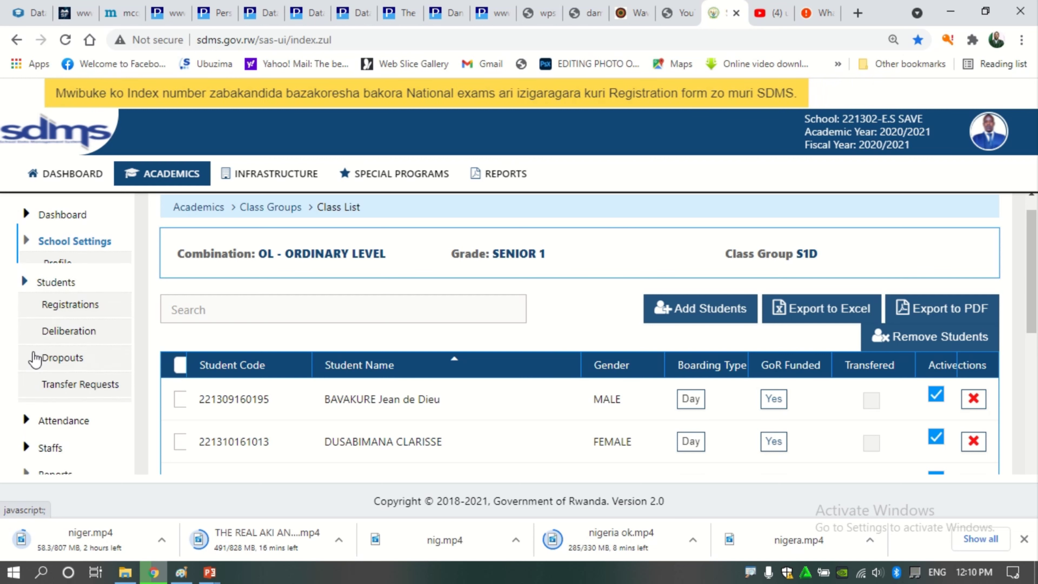
click(48, 400)
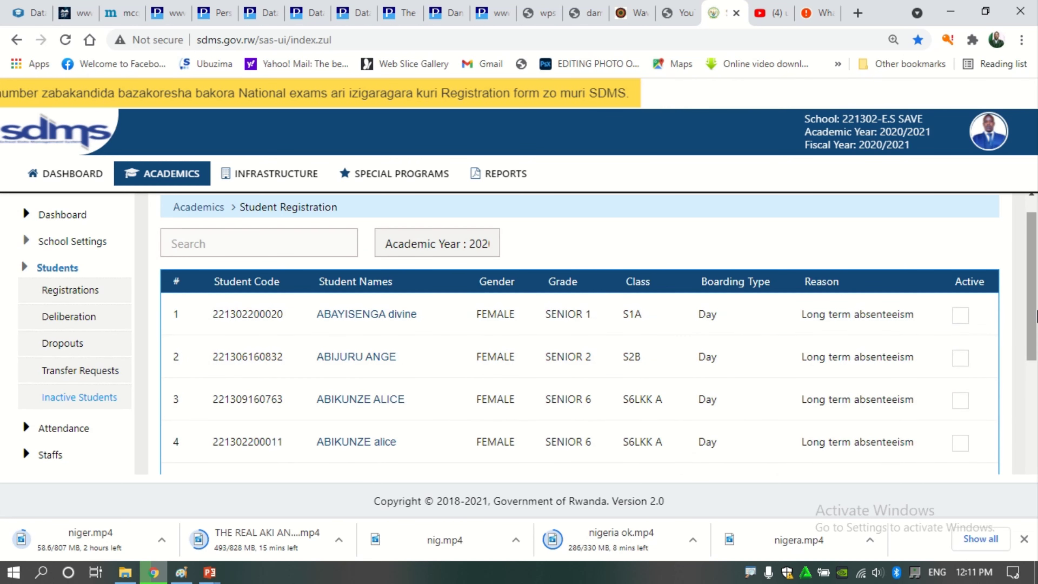
drag(1035, 312, 1036, 454)
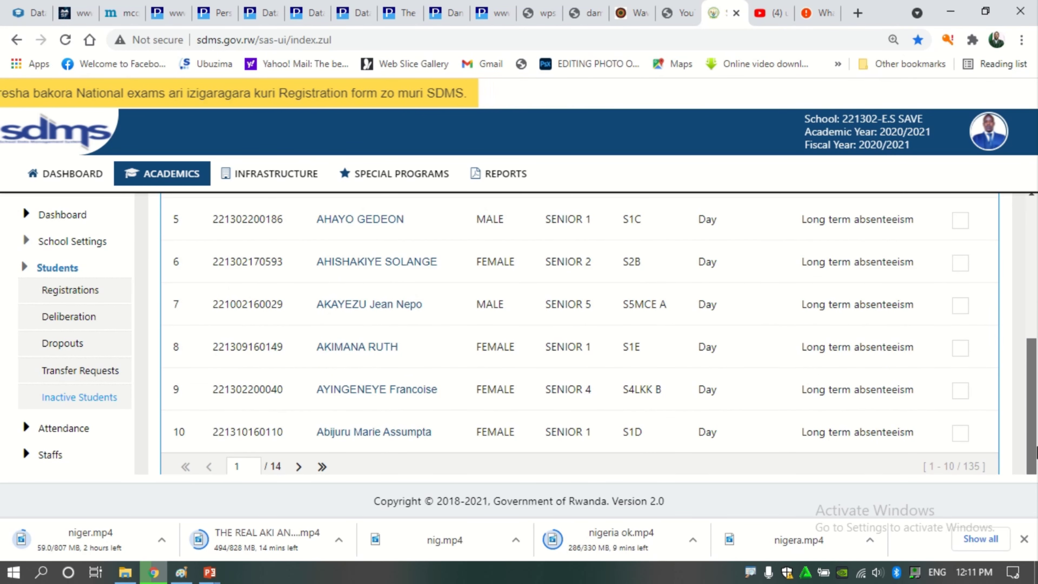
scroll(724, 326, up, 6)
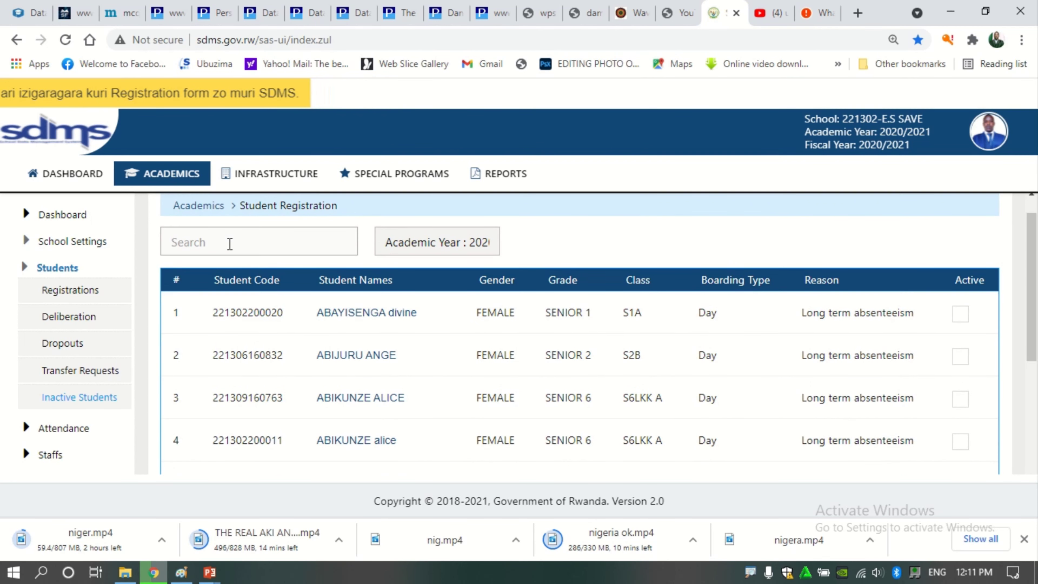
click(230, 244)
text(aba)
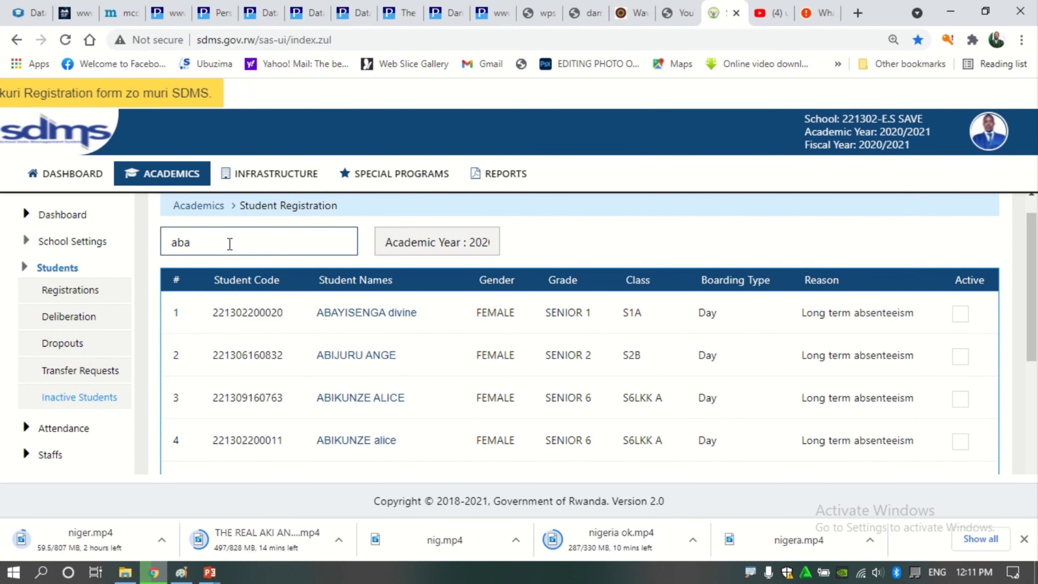
text(yise)
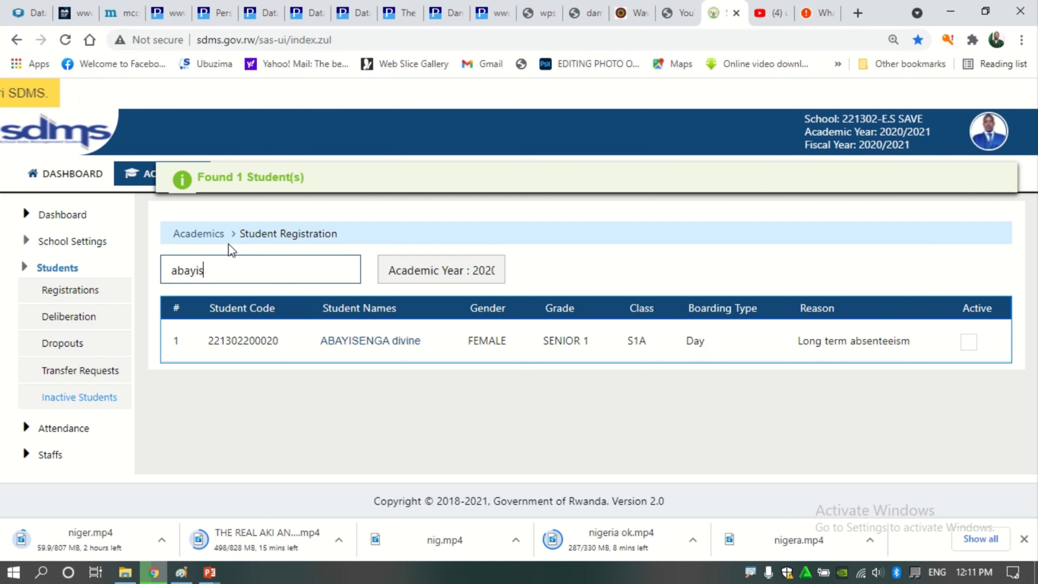
key(BackSpace)
key(BackSpace)
key(BackSpace)
key(BackSpace)
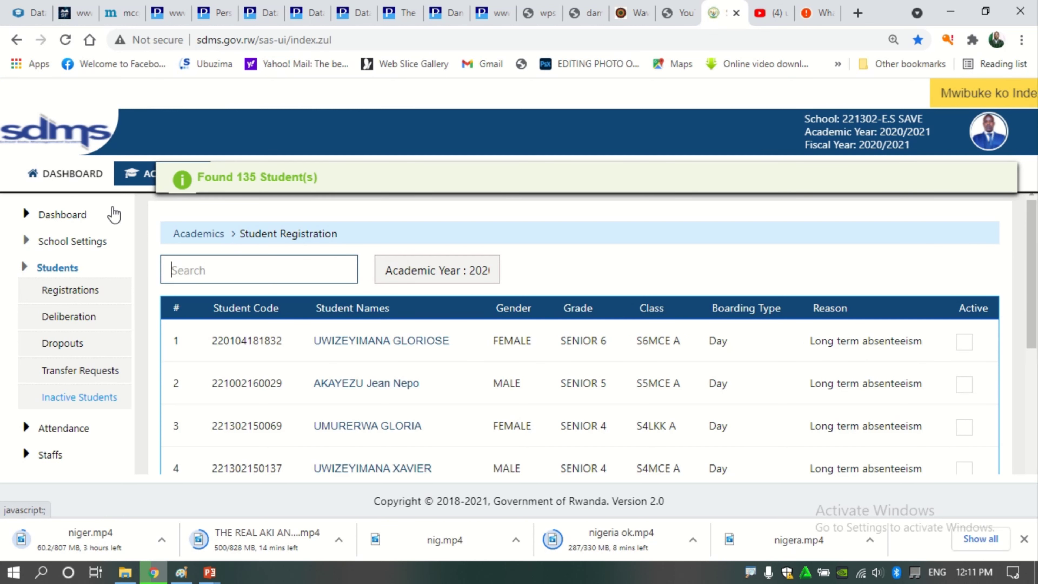
Reopen the S1D class list via School Settings > Classes and the S1D row's Manage menu
click(74, 291)
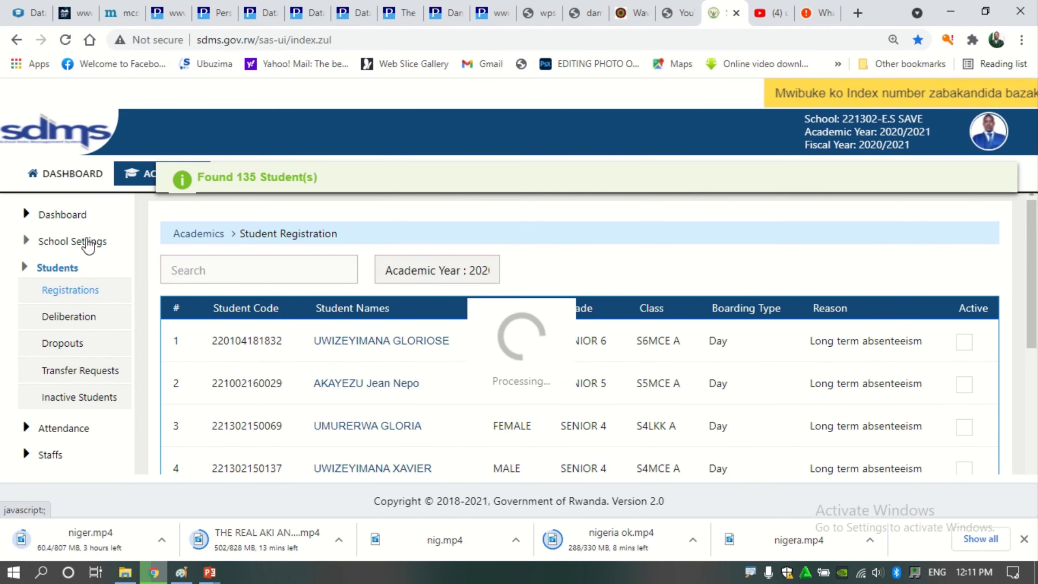
click(77, 241)
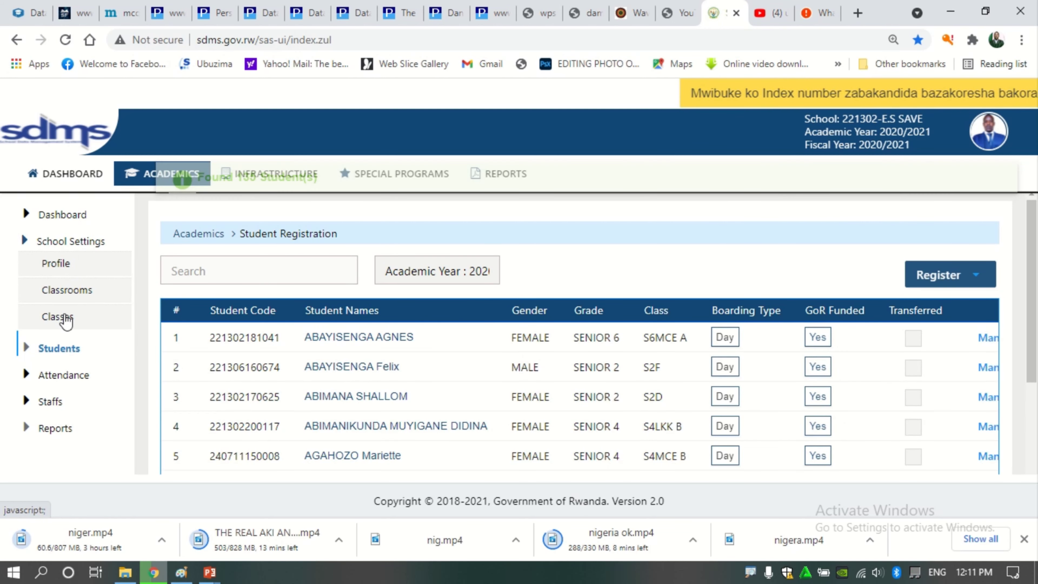
click(65, 319)
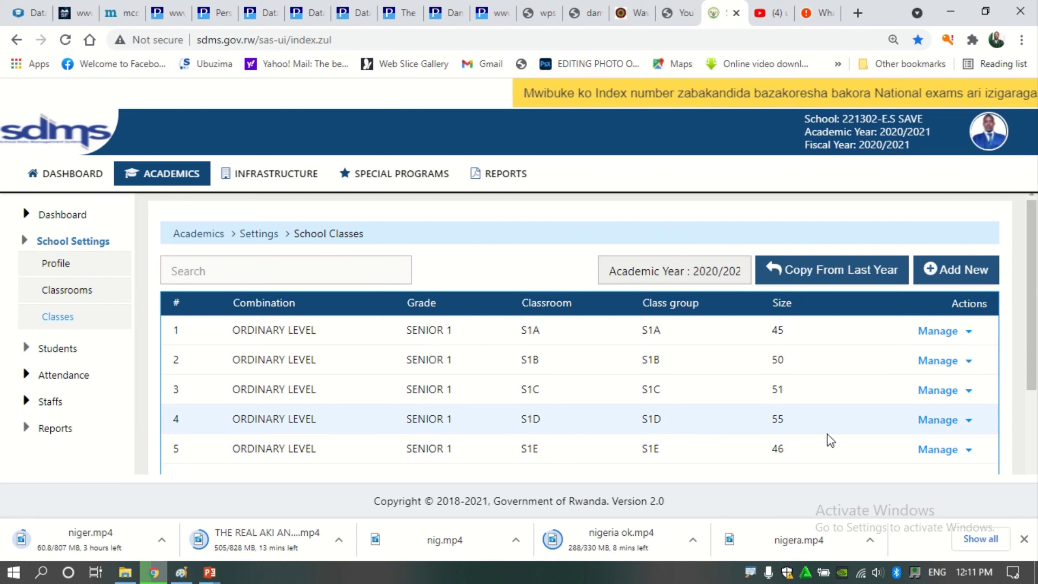
click(942, 423)
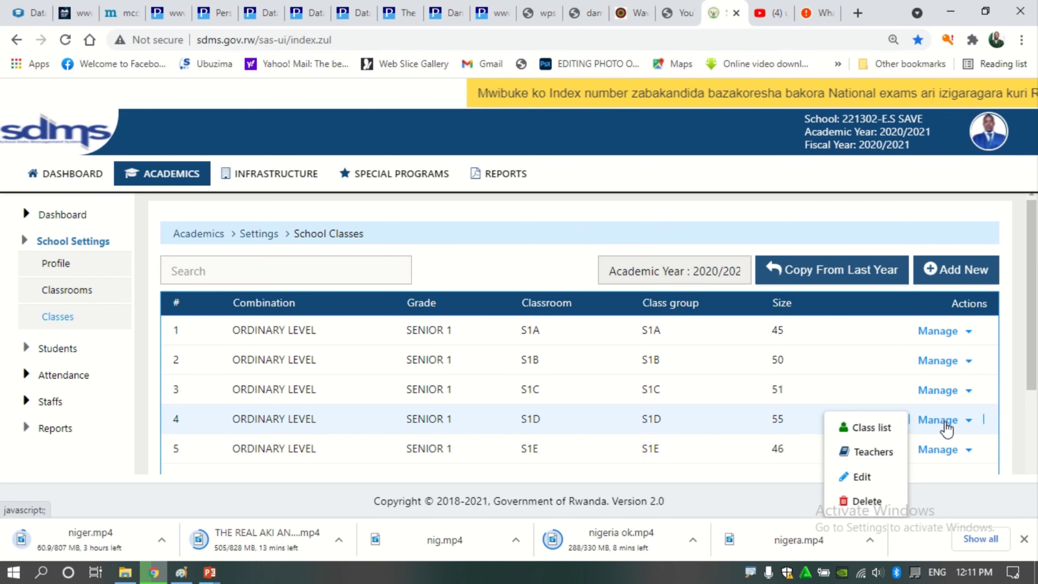
click(865, 438)
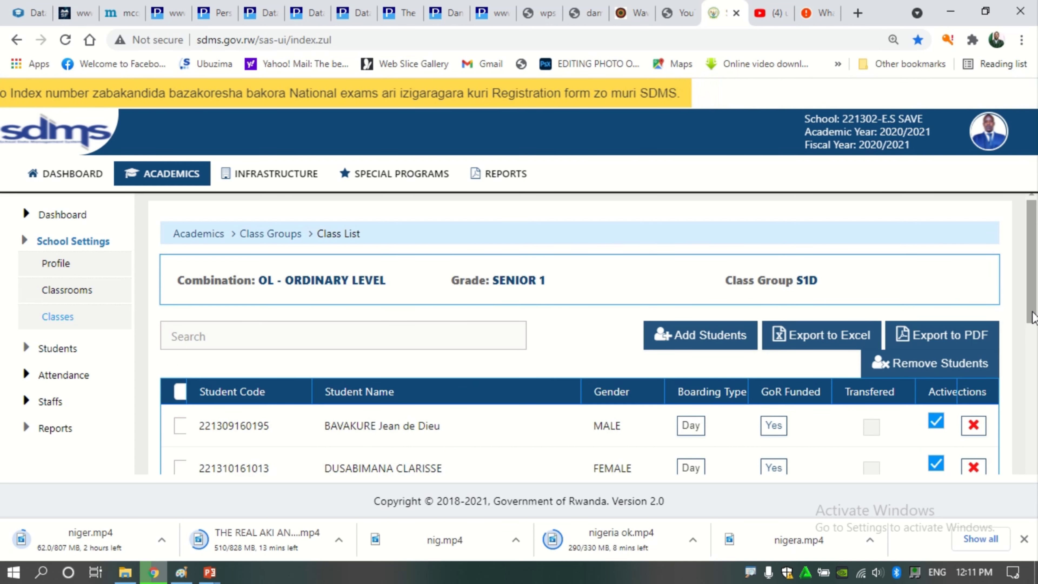
Move to page 2 of the S1D class list to view students 11–20 of 56
drag(1032, 309, 1034, 368)
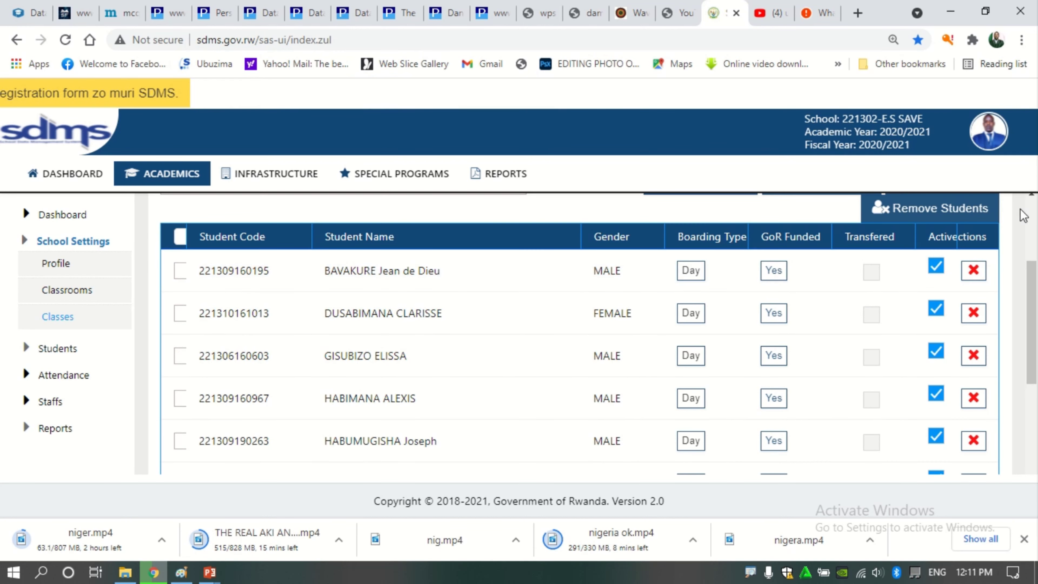
drag(1036, 286, 1036, 413)
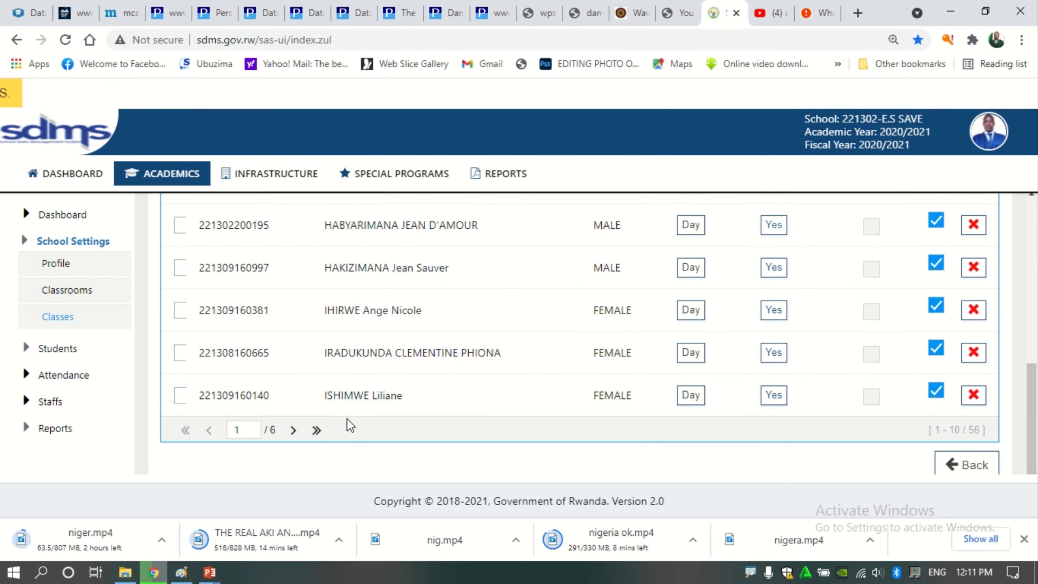
click(293, 430)
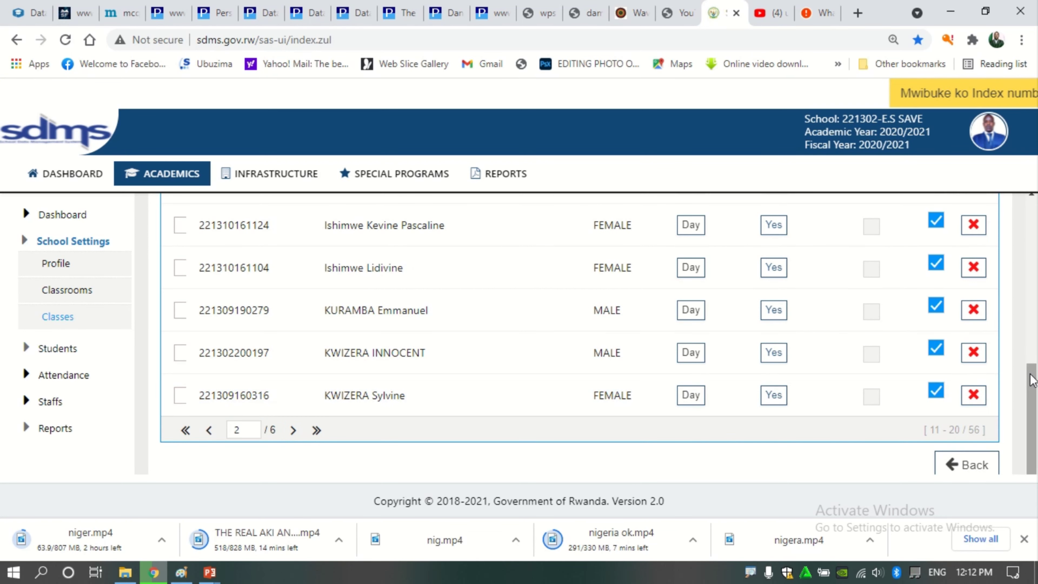
drag(1031, 379, 1034, 217)
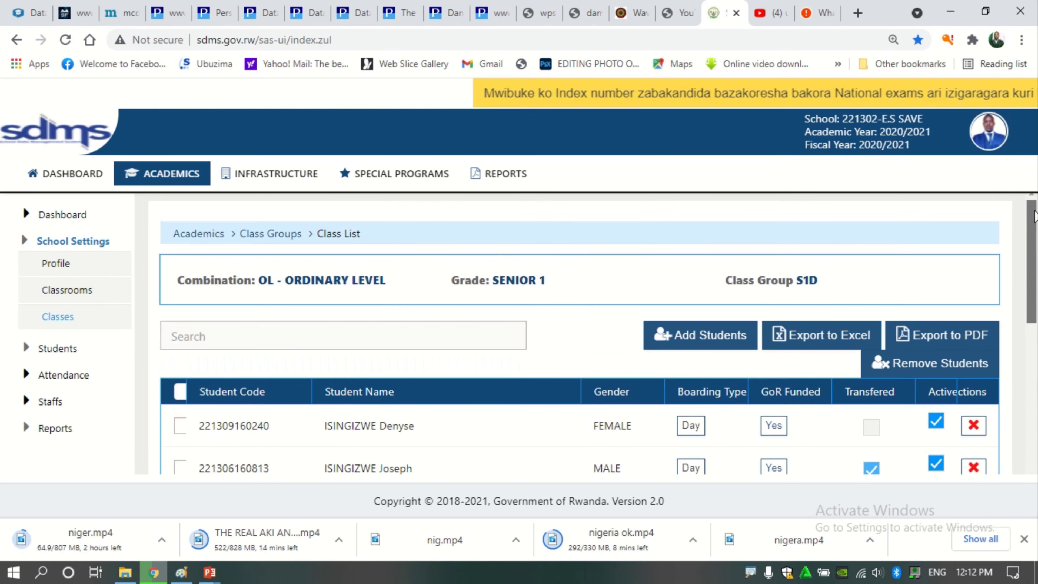